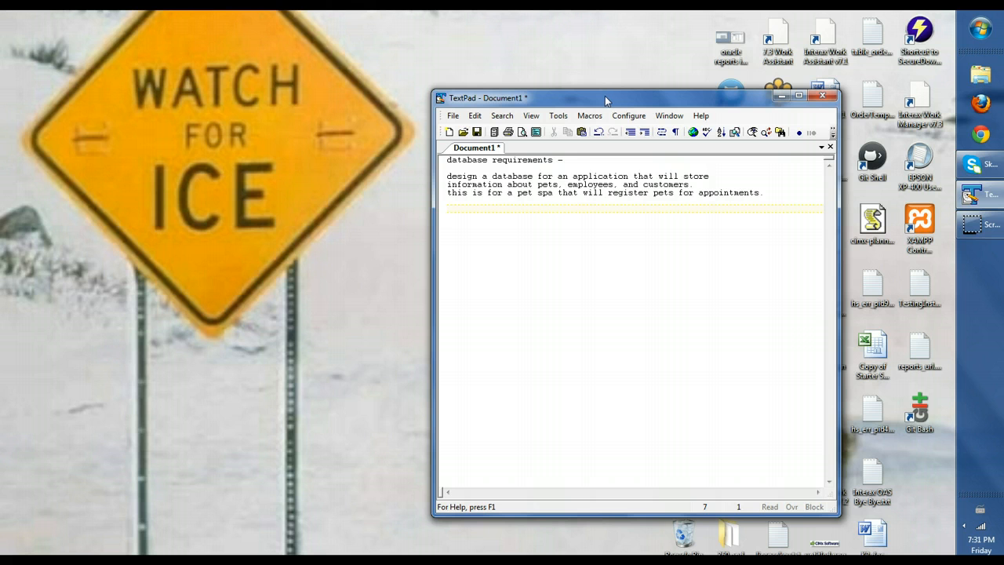
# Move the TextPad requirements window to the left side of the screen
pyautogui.moveTo(607, 100); pyautogui.dragTo(185, 24)
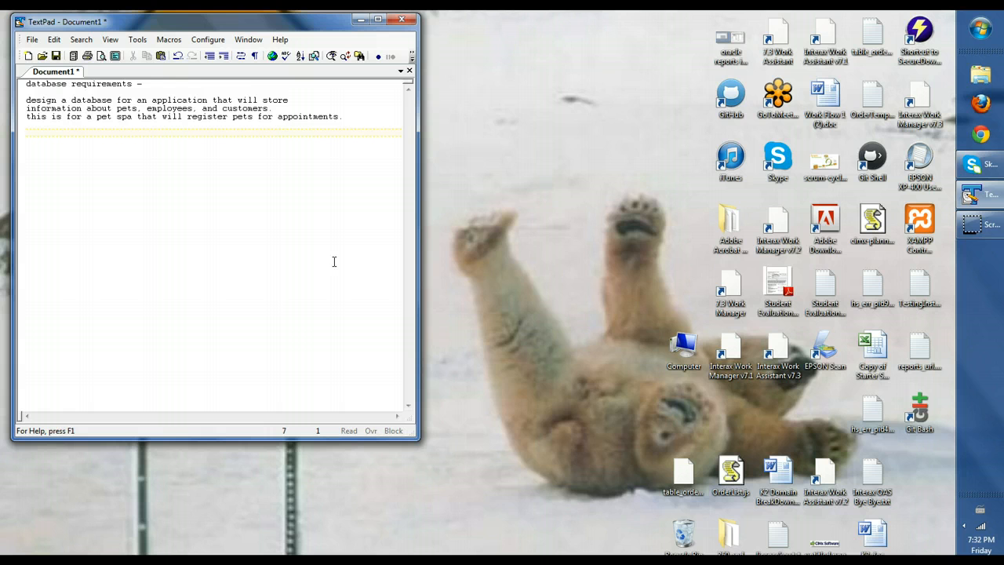
# Add a pets list with -name, -breed and -owner fields
pyautogui.write('pets')
pyautogui.press('Return')
pyautogui.press('Return')
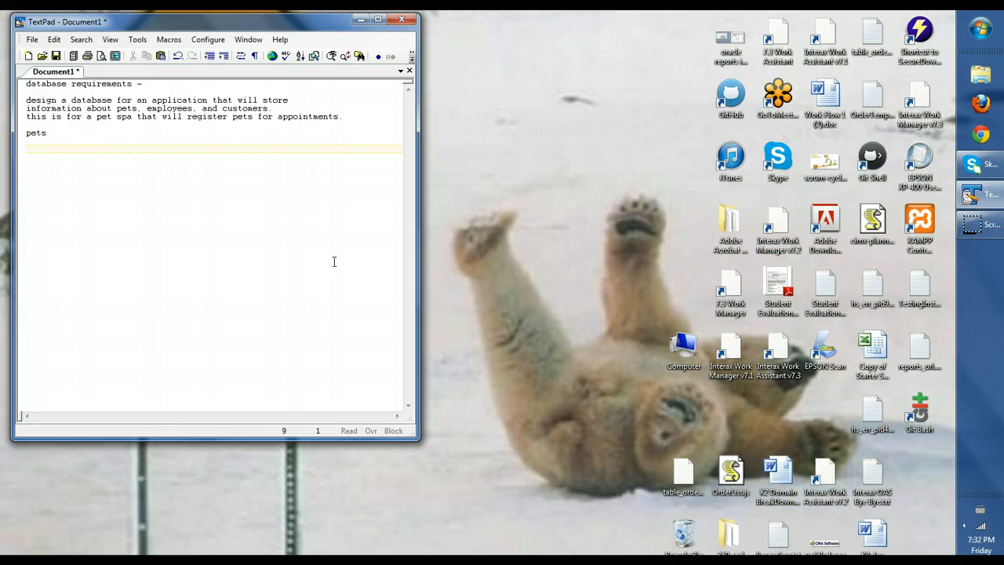
pyautogui.press('Up')
pyautogui.press('Up')
pyautogui.write('-name')
pyautogui.press('Right')
pyautogui.write('breed')
pyautogui.press('Return')
pyautogui.write('-owner')
pyautogui.press('Return')
pyautogui.press('Return')
# Add a customers list with -name, -address and -phone number fields
pyautogui.write('customers')
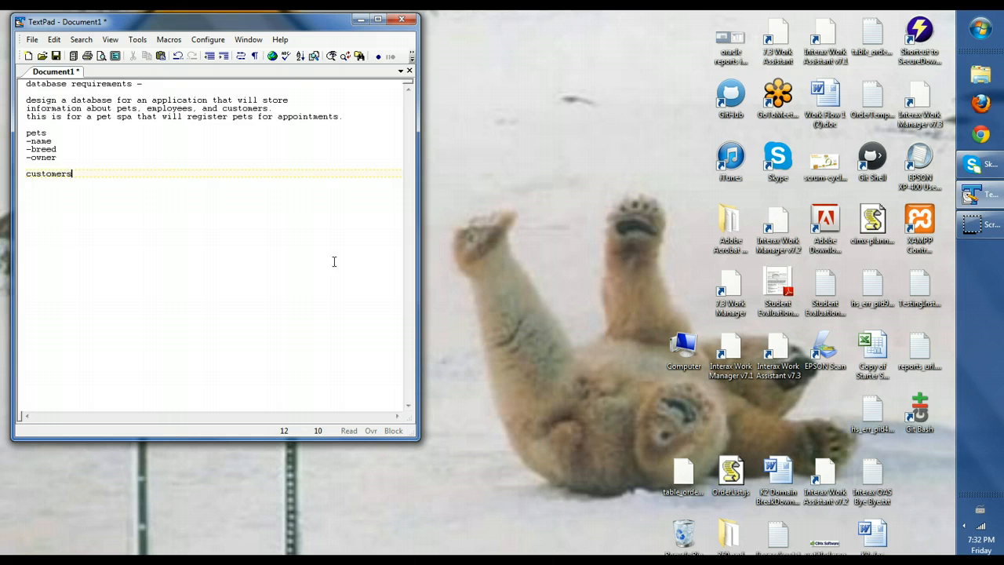
pyautogui.press('Return')
pyautogui.write('-name')
pyautogui.press('Return')
pyautogui.write('-address')
pyautogui.press('Return')
pyautogui.write('-phone number')
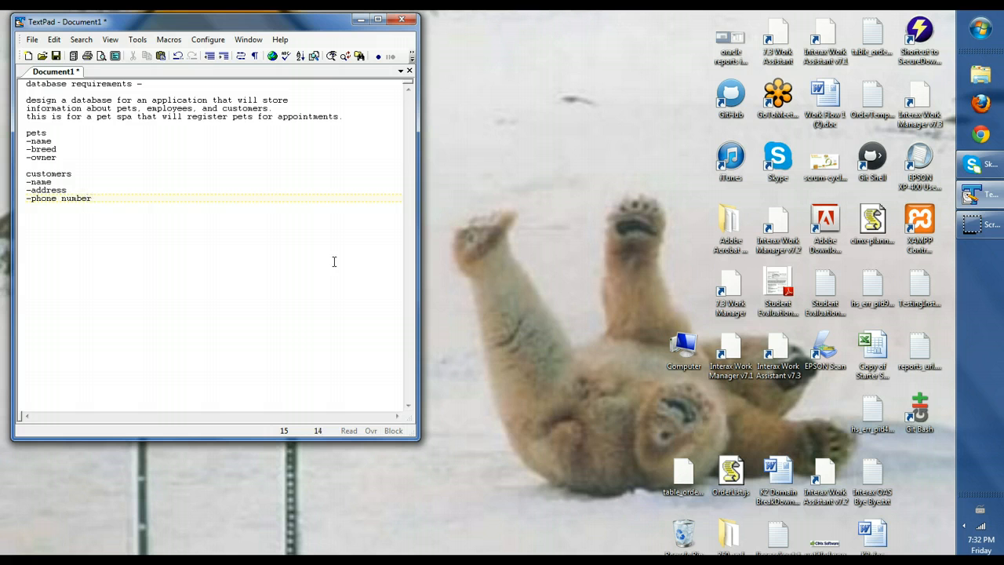
pyautogui.press('Return')
pyautogui.press('Return')
# Start an employees list with a -name field and an empty line above it
pyautogui.write('employees')
pyautogui.press('Return')
pyautogui.write('-name')
pyautogui.press('Return')
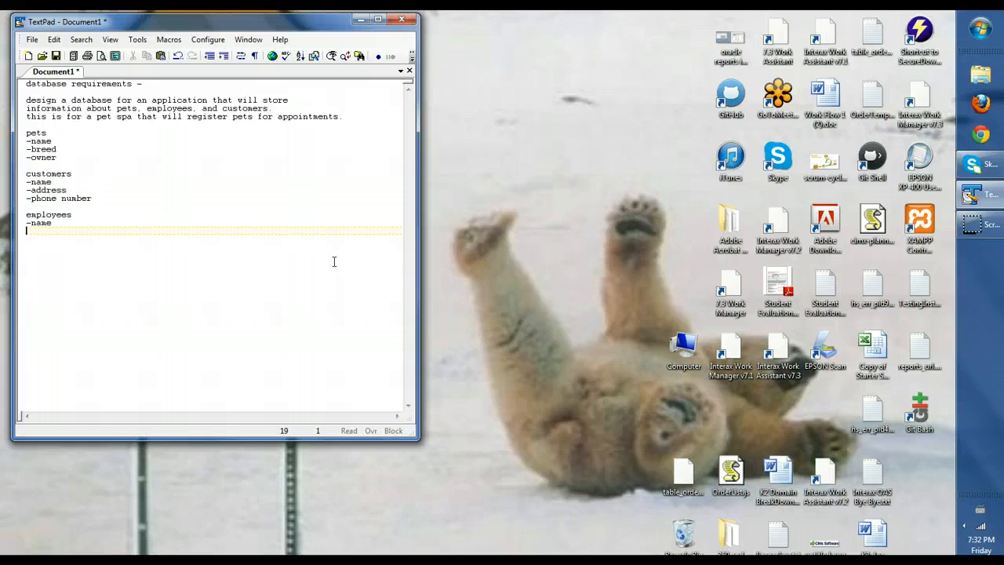
pyautogui.press('Up')
pyautogui.press('Return')
# Give employees an id field 'data type = bigint, pk' and name 'data type = varchar'
pyautogui.write('-id')
pyautogui.write('-pk')
pyautogui.press('Left')
pyautogui.write('data type =')
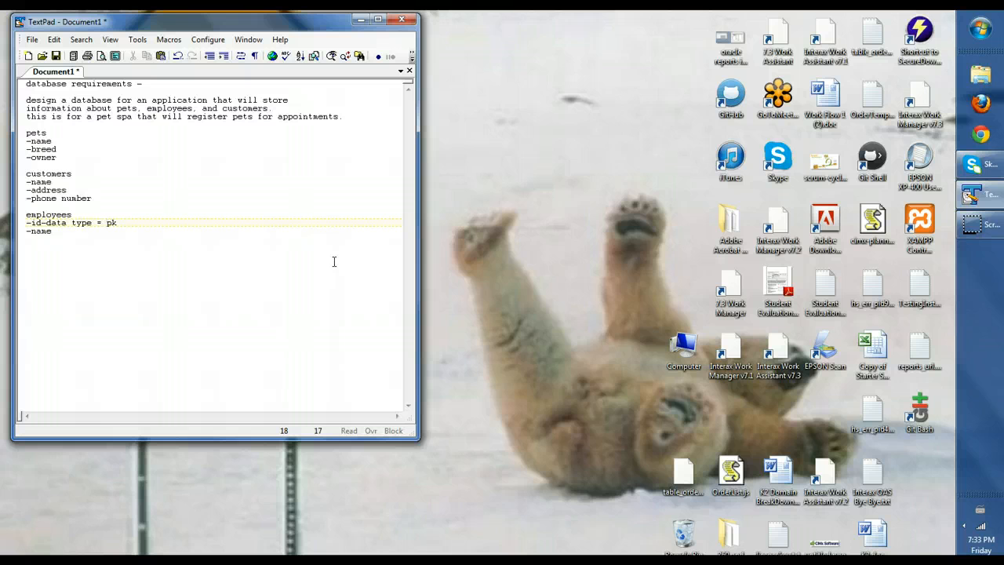
pyautogui.write('bigint,')
pyautogui.click(59, 230)
pyautogui.write('-data type = varchar')
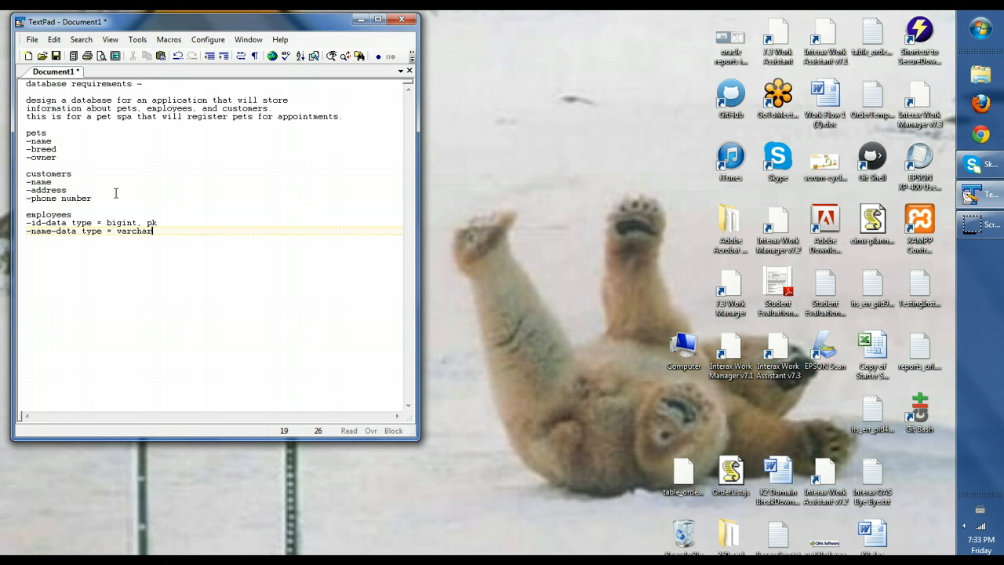
pyautogui.click(56, 140)
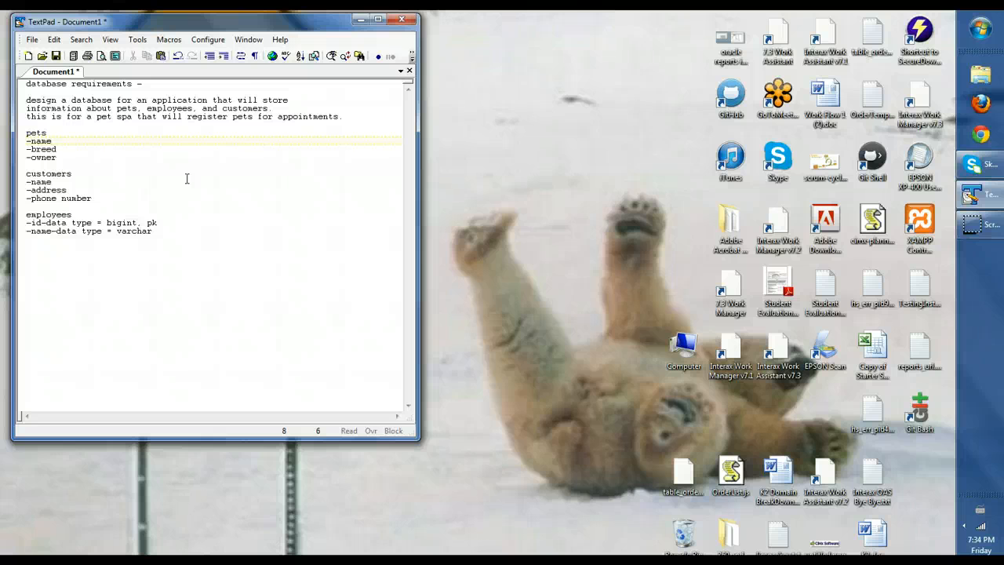
# Append -fk to the pets owner field
pyautogui.click(59, 157)
pyautogui.click(80, 174)
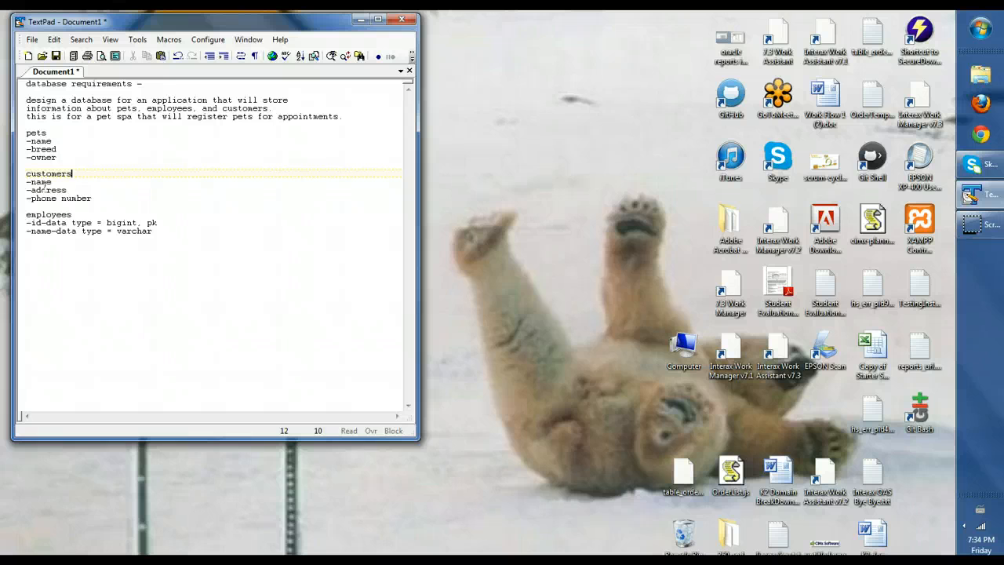
pyautogui.click(63, 157)
pyautogui.write('-fk')
# Insert a -id-pk line at the top of the customers list
pyautogui.click(57, 182)
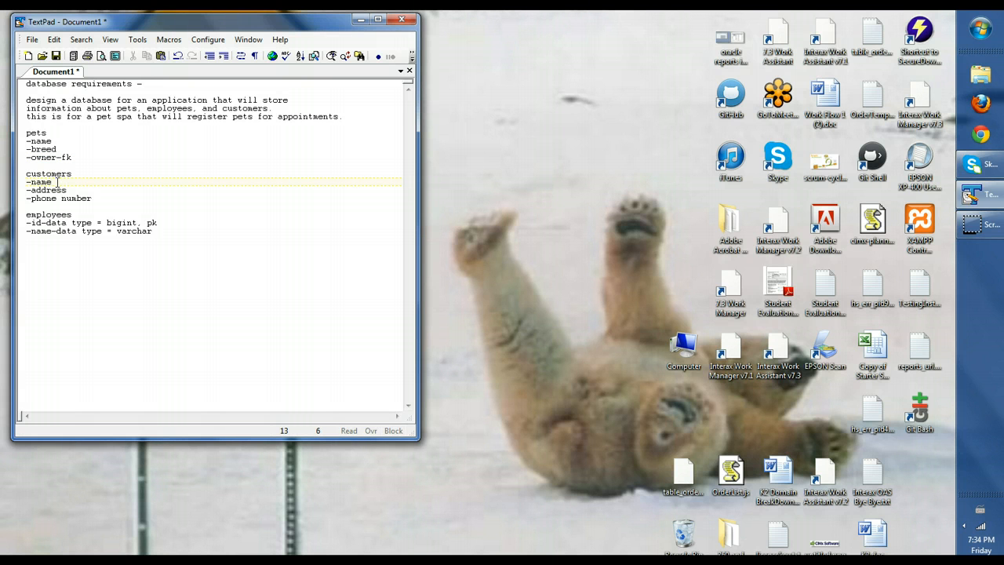
pyautogui.press('Left')
pyautogui.press('Return')
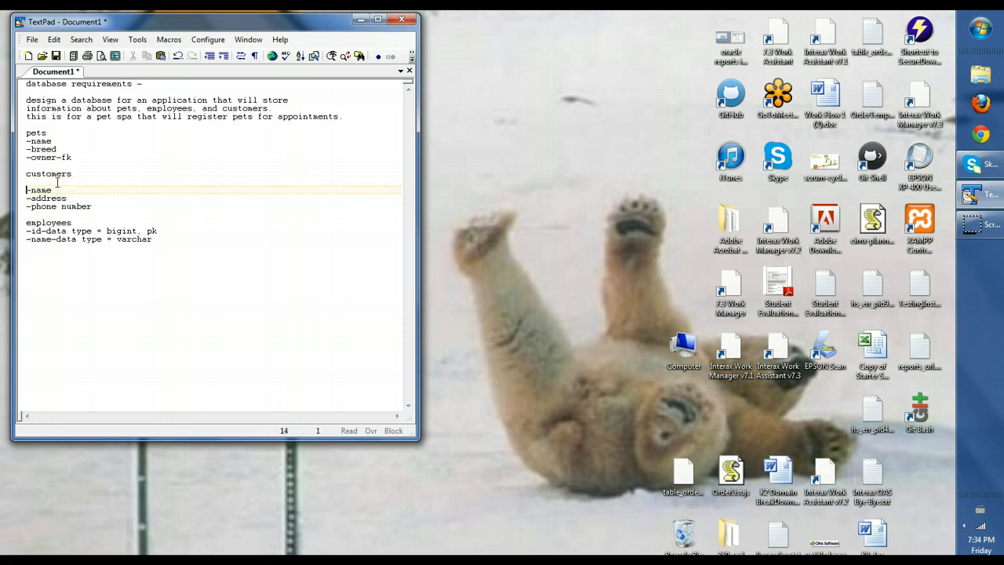
pyautogui.press('Up')
pyautogui.write('-id-pk')
# Finish the owner line with 'relates to customers.id' and add a blank line after employees
pyautogui.click(61, 157)
pyautogui.click(80, 159)
pyautogui.write('relates to ')
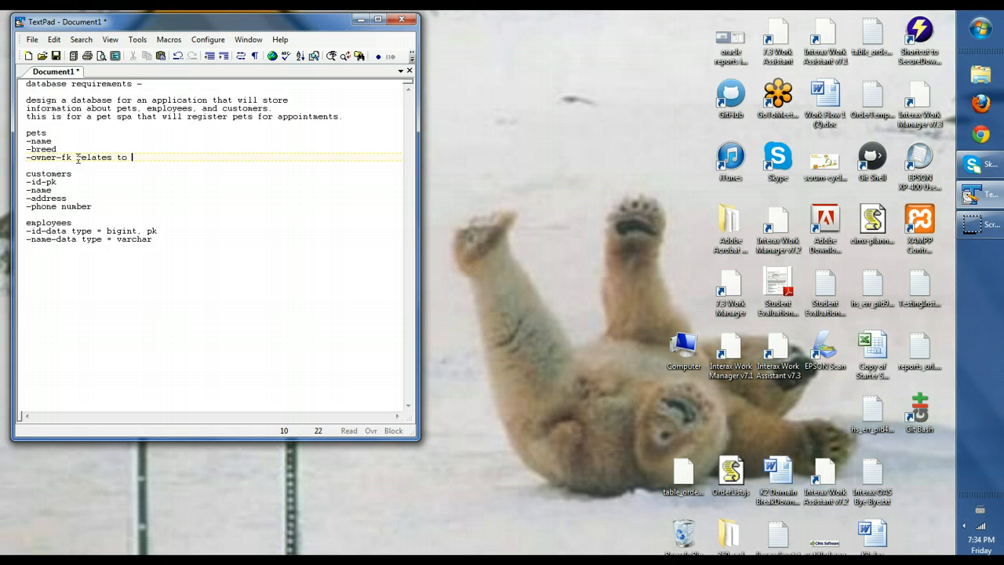
pyautogui.write('customers.id')
pyautogui.click(164, 239)
pyautogui.press('Return')
pyautogui.press('Return')
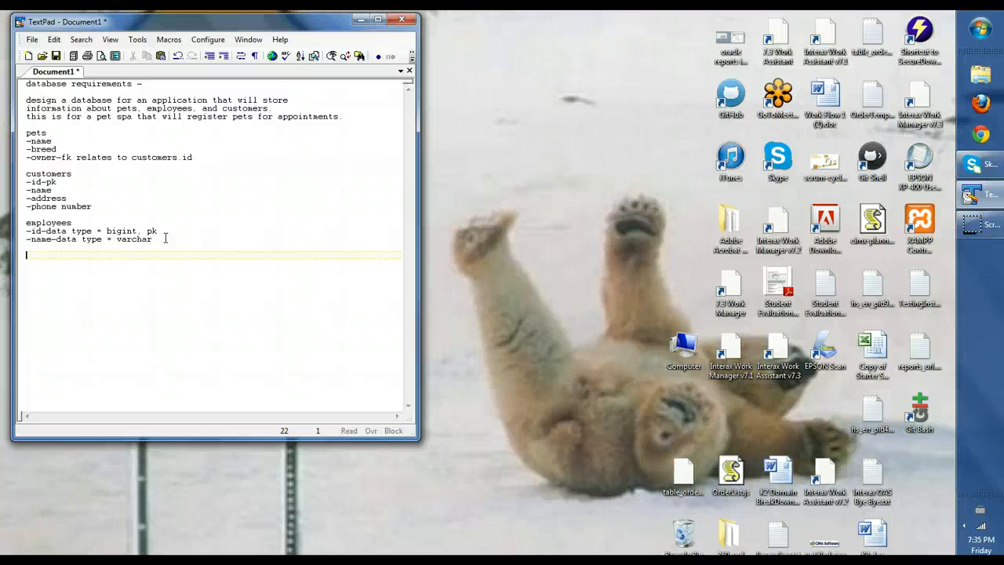
# Start a registration_transaction list with a '-transaction_id - pk' field
pyautogui.write('registration_transaction')
pyautogui.press('Return')
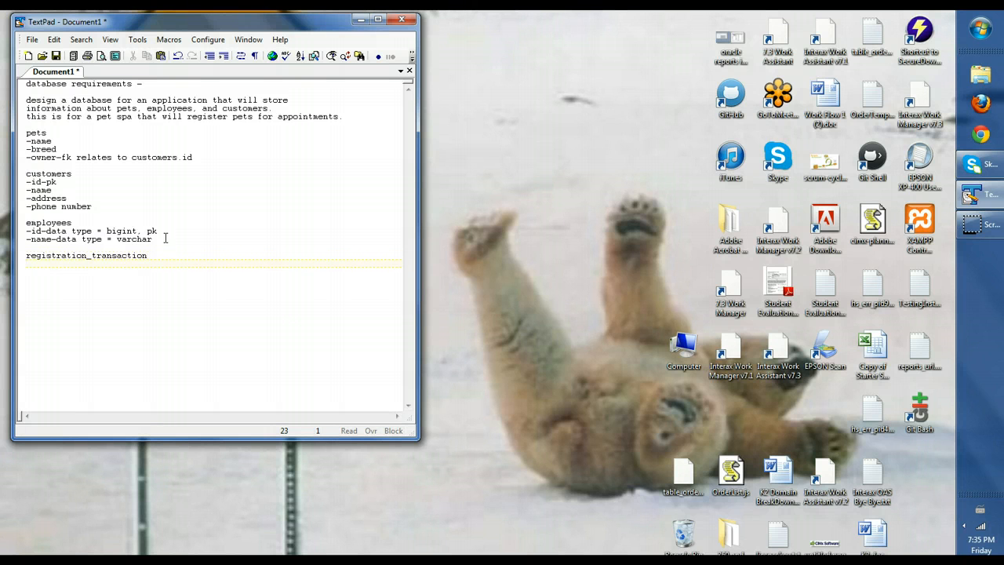
pyautogui.write('id')
pyautogui.press('BackSpace')
pyautogui.press('BackSpace')
pyautogui.write('-idtransaction_')
pyautogui.press('Right')
pyautogui.write('- pk')
pyautogui.press('Return')
# Add '-employee_id, fk relates to employees.id' and begin a customer field below it
pyautogui.write('-')
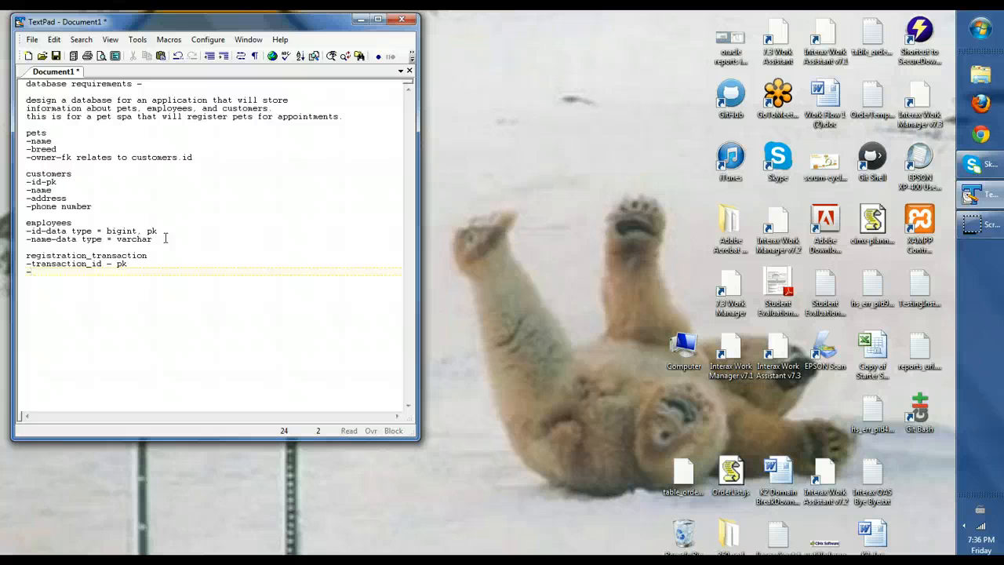
pyautogui.write('employee_id, fk relates to employe')
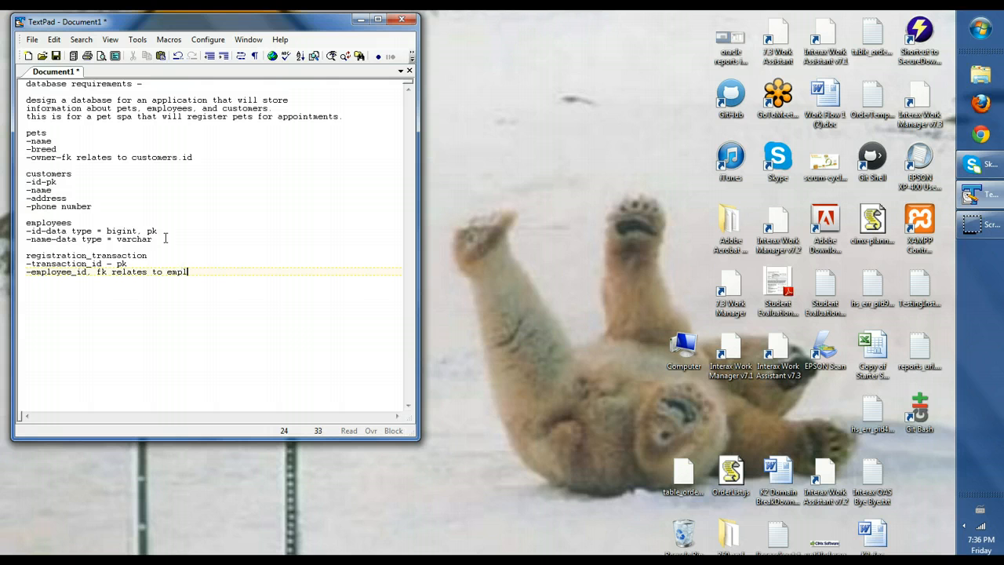
pyautogui.press('BackSpace')
pyautogui.press('BackSpace')
pyautogui.write('yees.id')
pyautogui.press('Return')
pyautogui.write('-customers')
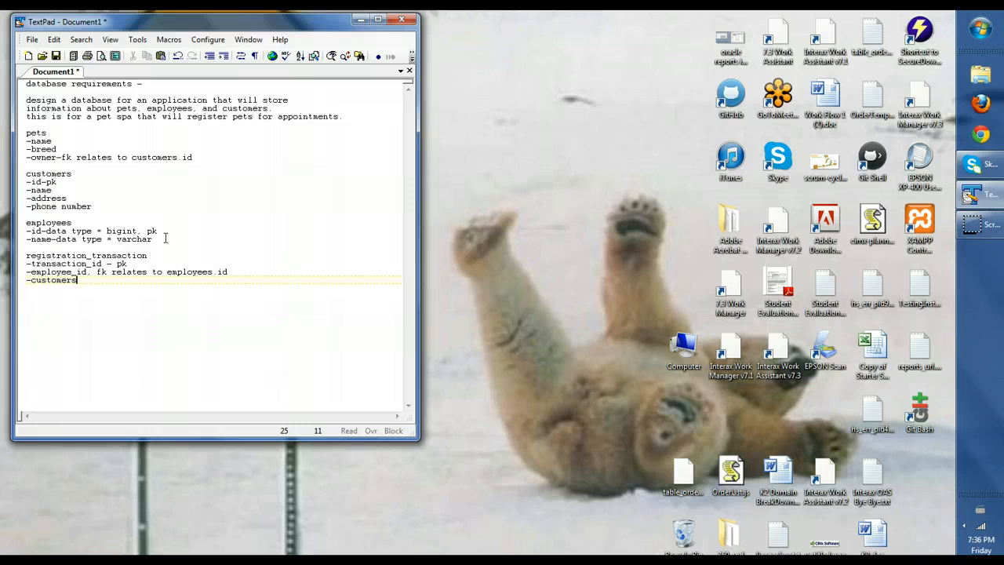
pyautogui.press('BackSpace')
# Complete the customer_id field and make the customer, employee and pet headings singular
pyautogui.write('_id')
pyautogui.click(87, 179)
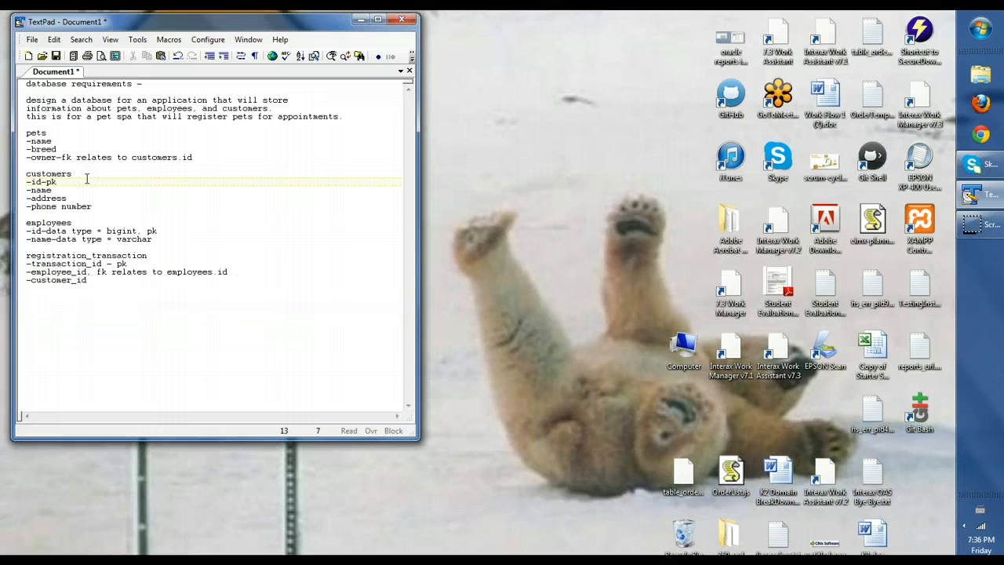
pyautogui.press('Up')
pyautogui.press('Right')
pyautogui.press('Right')
pyautogui.press('Right')
pyautogui.press('BackSpace')
pyautogui.click(76, 223)
pyautogui.press('BackSpace')
pyautogui.click(52, 133)
pyautogui.press('BackSpace')
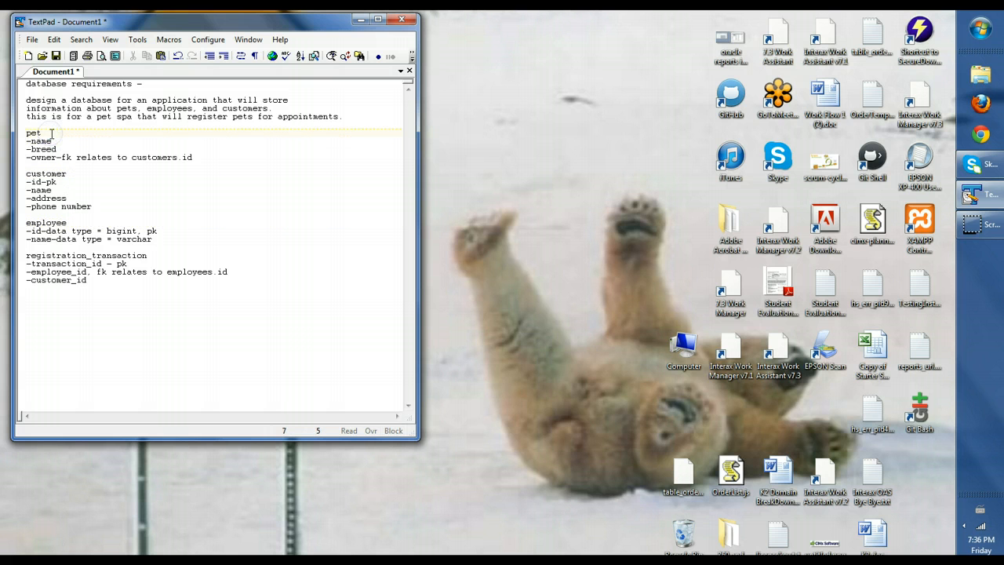
# Mark customer_id as 'fk relates to customer.id' and change employees.id to employee.id
pyautogui.click(96, 279)
pyautogui.write(', fk ')
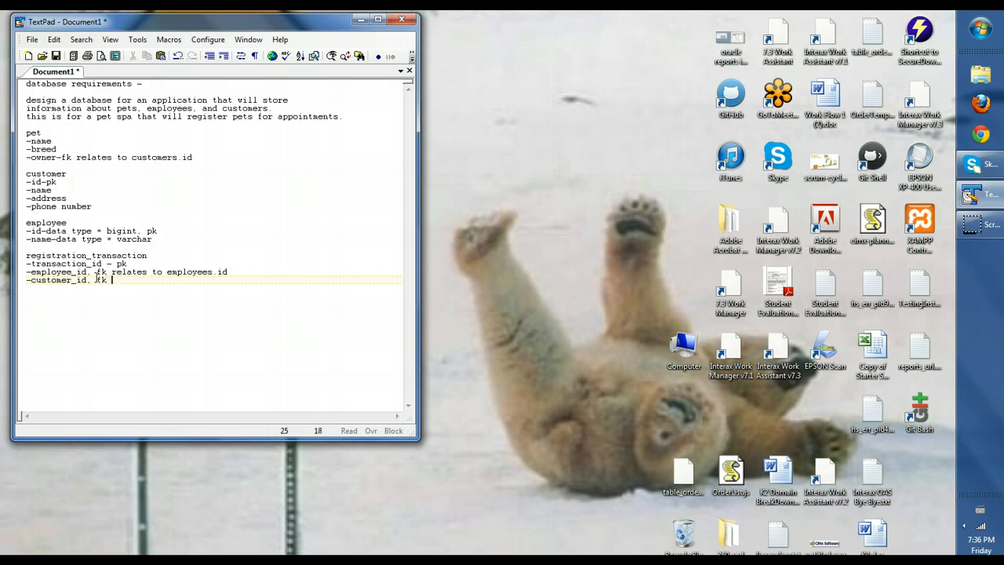
pyautogui.write('relates to customer.id')
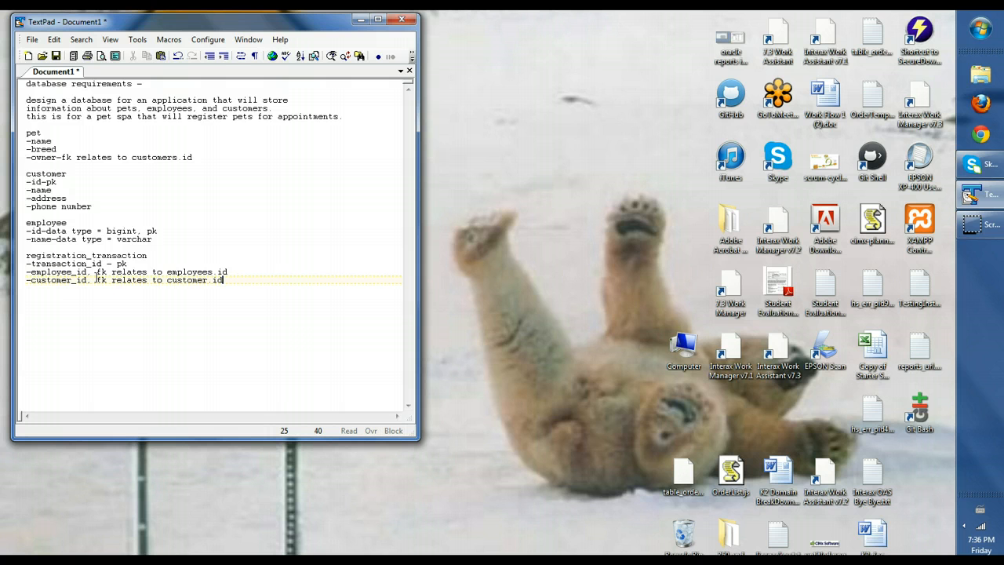
pyautogui.press('Up')
pyautogui.write(',')
pyautogui.press('Right')
pyautogui.press('Right')
pyautogui.press('Right')
pyautogui.press('Right')
pyautogui.press('Right')
pyautogui.press('Right')
pyautogui.press('Right')
pyautogui.press('Right')
pyautogui.press('Right')
pyautogui.press('Right')
pyautogui.press('Right')
pyautogui.press('Right')
pyautogui.press('Right')
pyautogui.press('Right')
pyautogui.press('Right')
pyautogui.press('Right')
pyautogui.press('Right')
pyautogui.press('Delete')
pyautogui.press('Down')
pyautogui.press('Right')
pyautogui.press('Right')
pyautogui.press('Right')
# Insert blank lines below the pet owner line, before the customer list
pyautogui.click(213, 156)
pyautogui.press('Down')
pyautogui.press('Return')
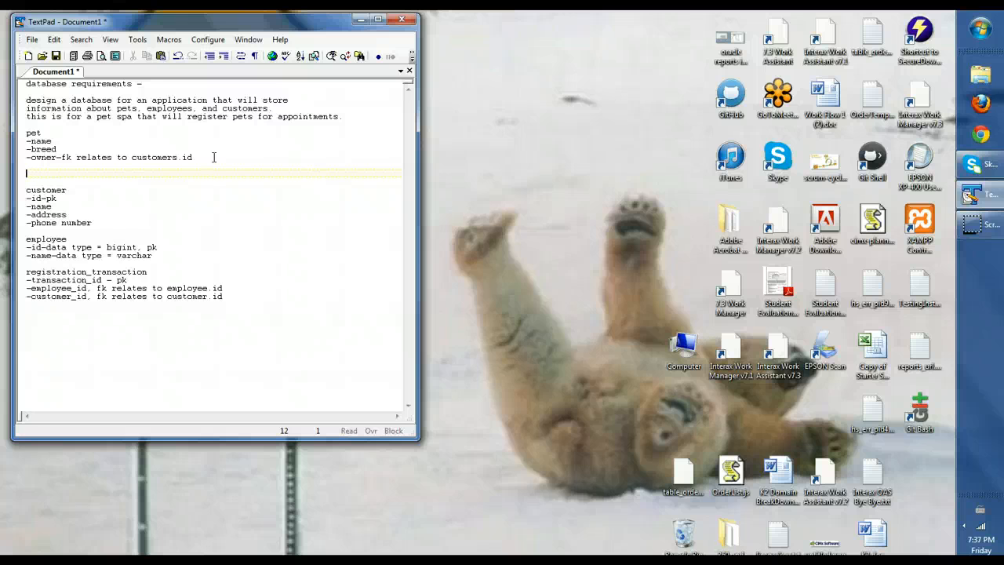
# Add a pet_customer list with '-customer_id, fk relates to customer.id' and '-pet_id' fields
pyautogui.write('pet_customer')
pyautogui.press('Return')
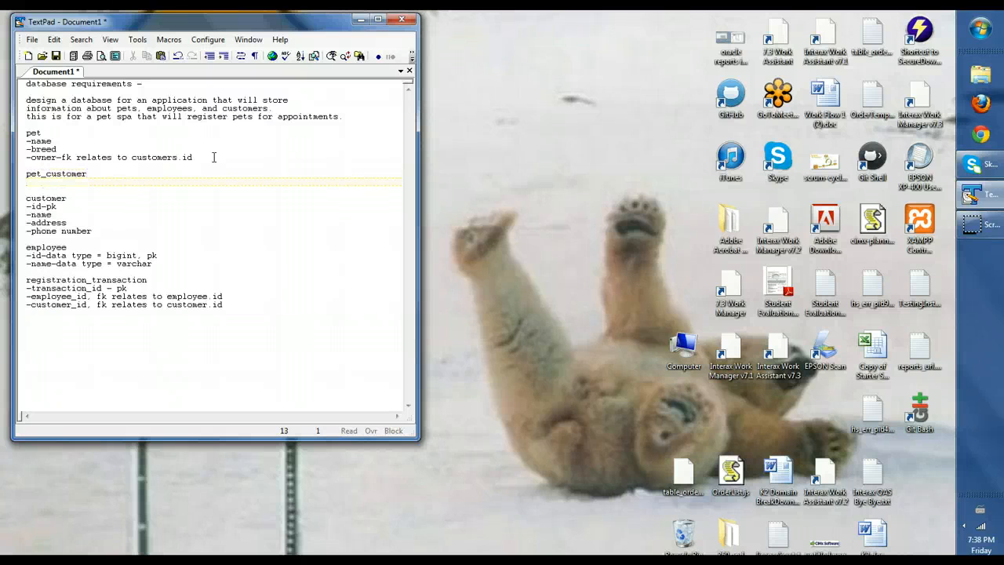
pyautogui.write('-')
pyautogui.write('customer_id, fk relates to customer.id')
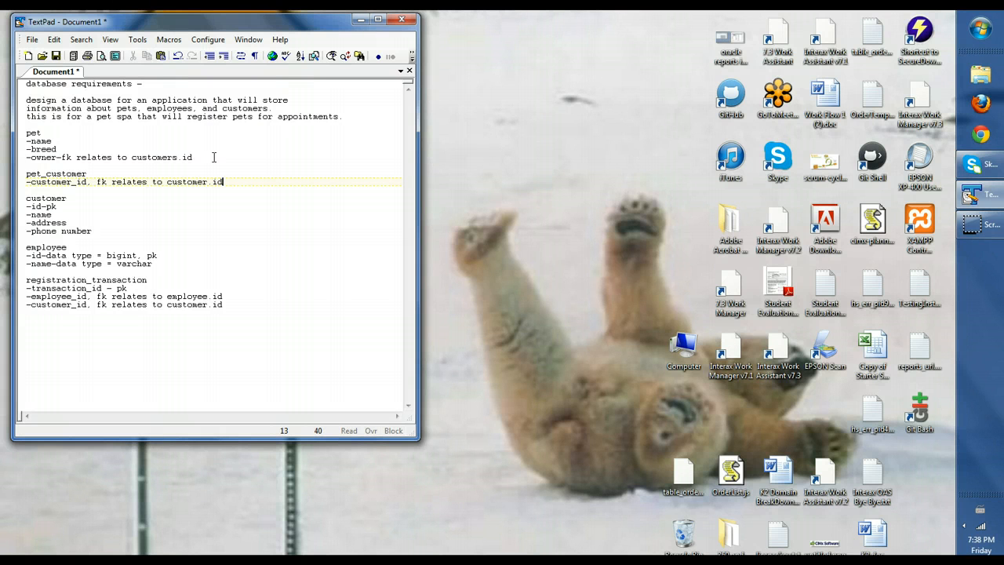
pyautogui.press('Return')
pyautogui.write('-p')
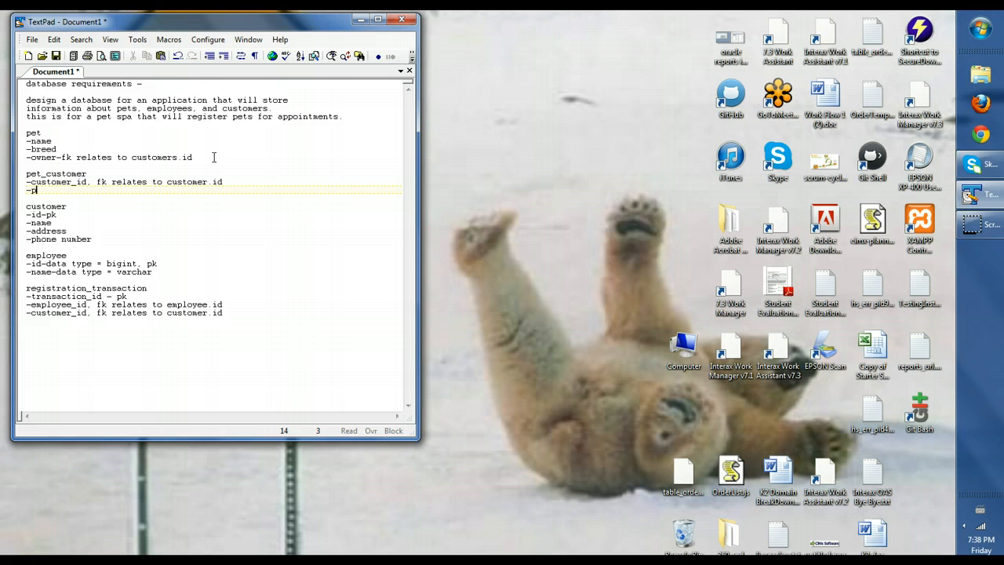
pyautogui.write('et_id')
# Give pet an '-id - pk' field and mark pet_id as 'fk relates to pet.id'
pyautogui.click(50, 132)
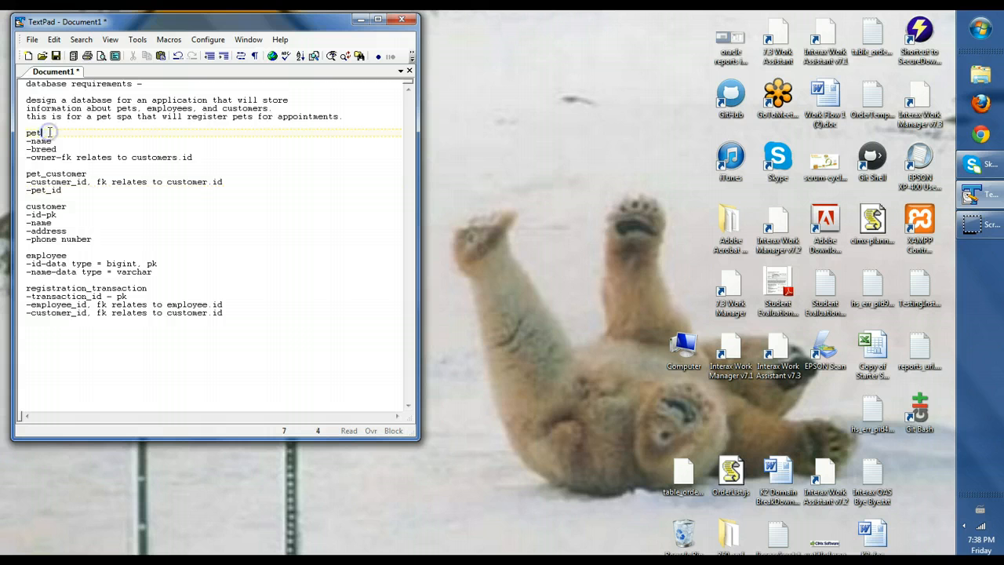
pyautogui.press('Return')
pyautogui.write('-id - ')
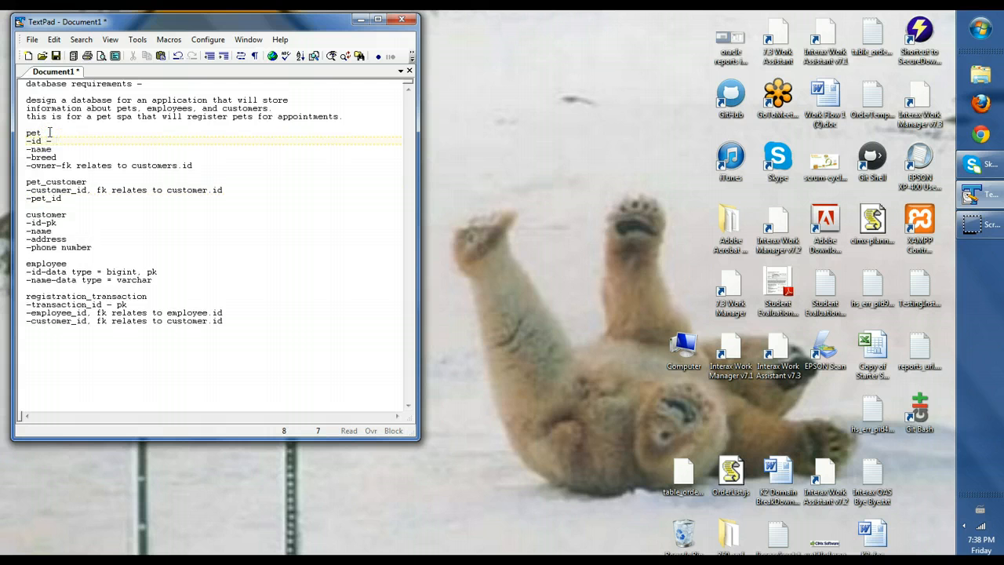
pyautogui.write('pk')
pyautogui.click(68, 199)
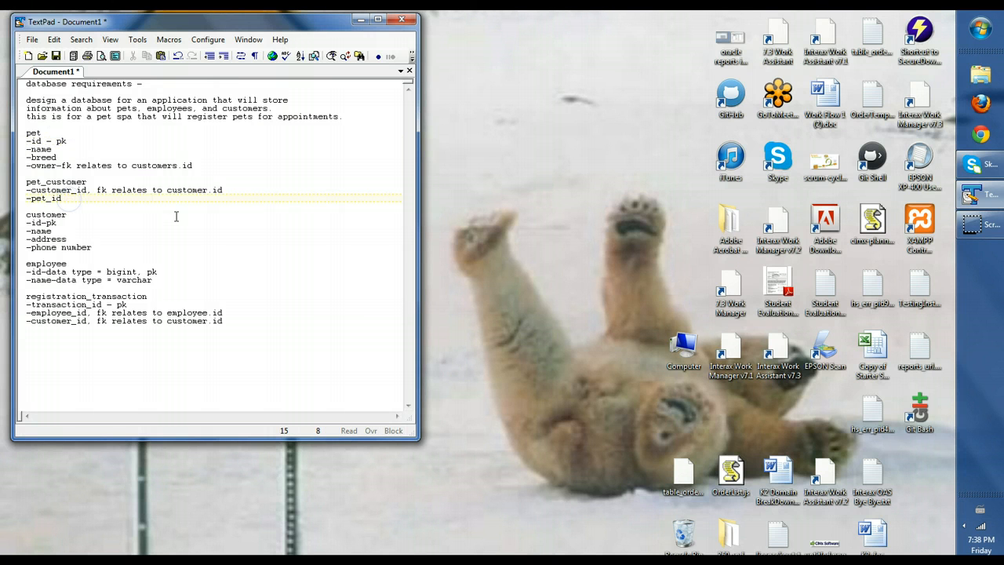
pyautogui.write(', fk relates to pet.id')
# Review the id and foreign key lines across the pet, pet_customer and customer tables
pyautogui.click(45, 223)
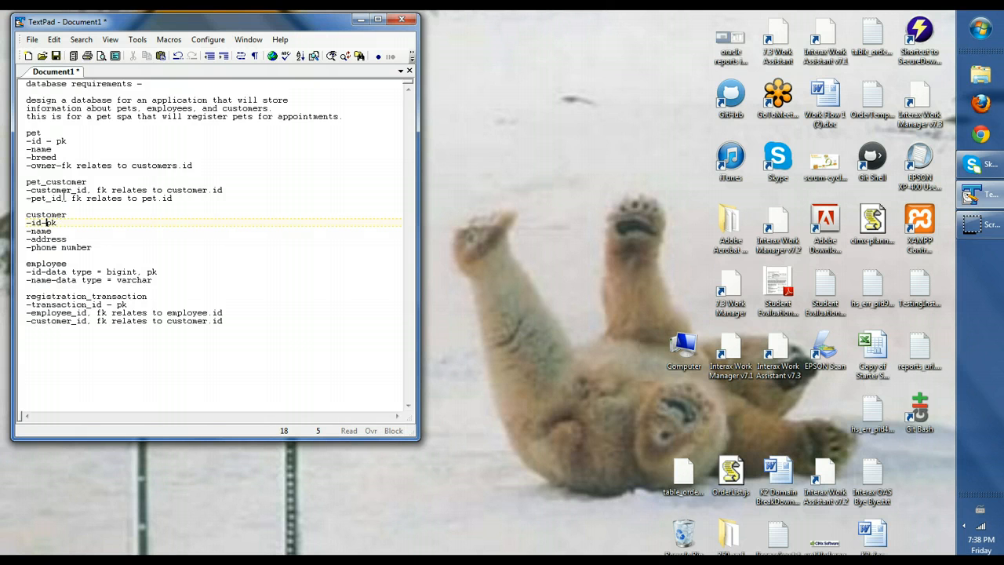
pyautogui.click(55, 198)
pyautogui.click(56, 190)
pyautogui.click(60, 197)
pyautogui.click(46, 223)
pyautogui.click(46, 140)
pyautogui.click(231, 320)
# Write scenario 1: customer brings a pet for spa treatment; employee creates customer, pet and transaction
pyautogui.press('Return')
pyautogui.press('Return')
pyautogui.write('s')
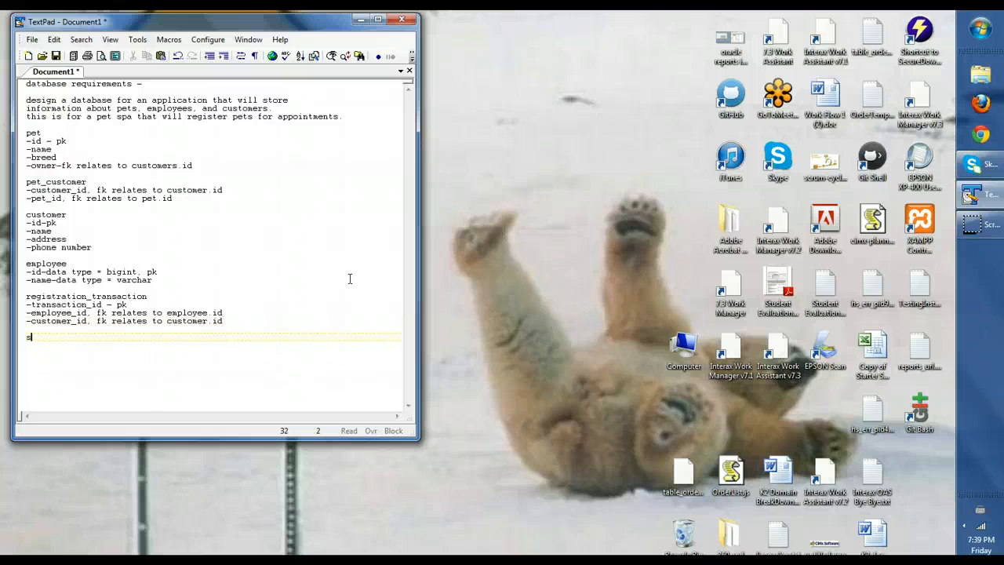
pyautogui.write('cenario 1 -')
pyautogui.write('customer comes in wi')
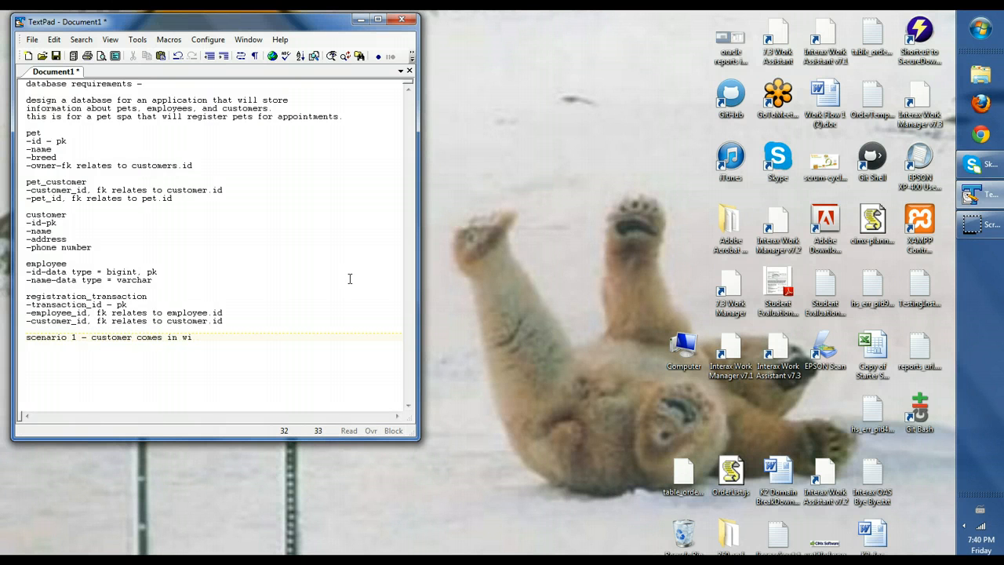
pyautogui.write('th a pet, and they want a pet spa tr')
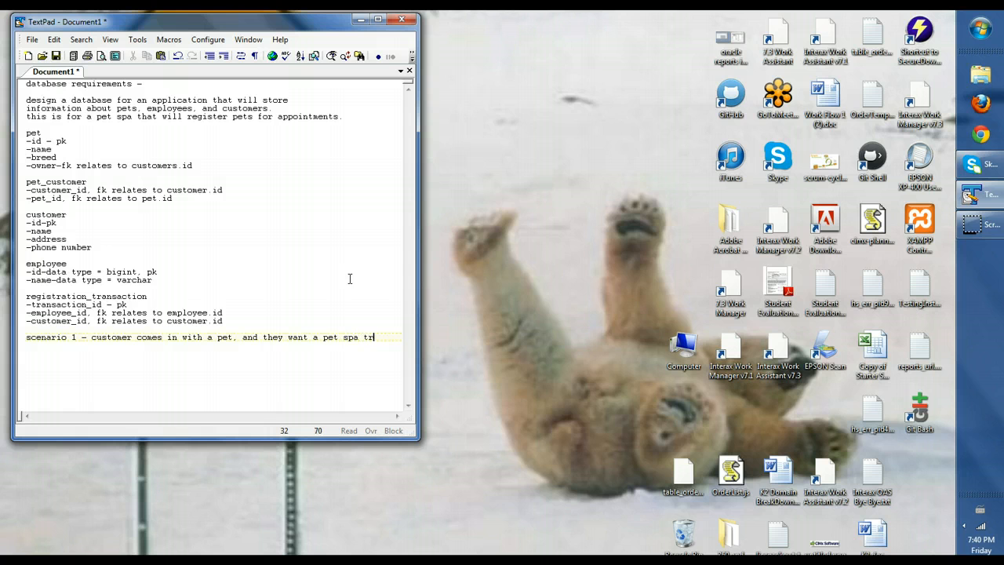
pyautogui.write('eatment')
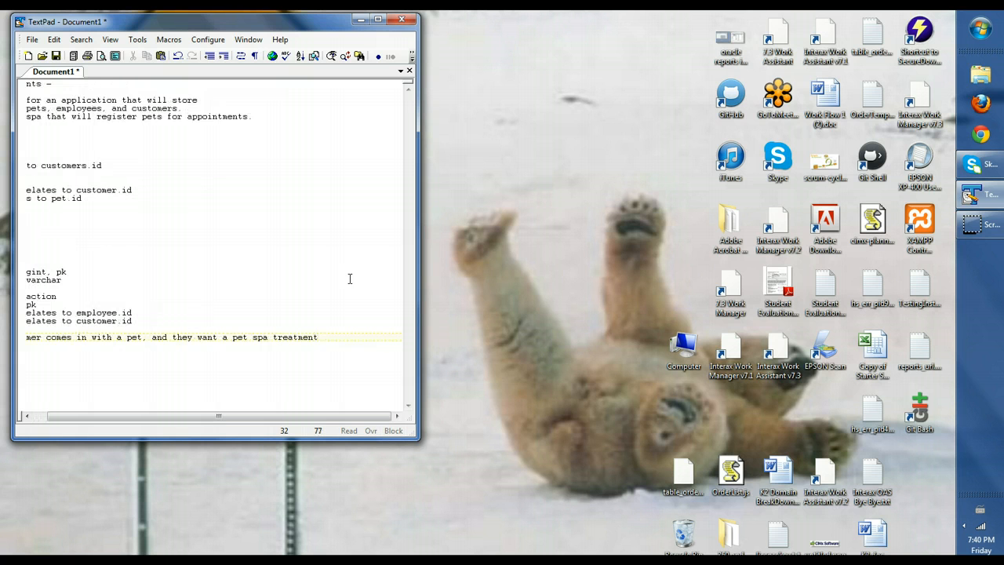
pyautogui.press('Return')
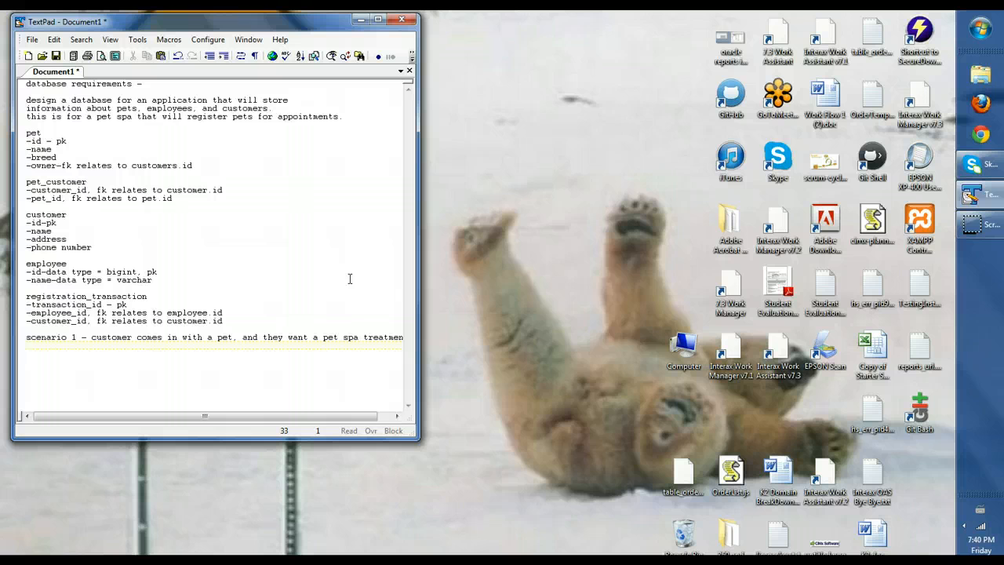
pyautogui.write('employee, creates a new customer')
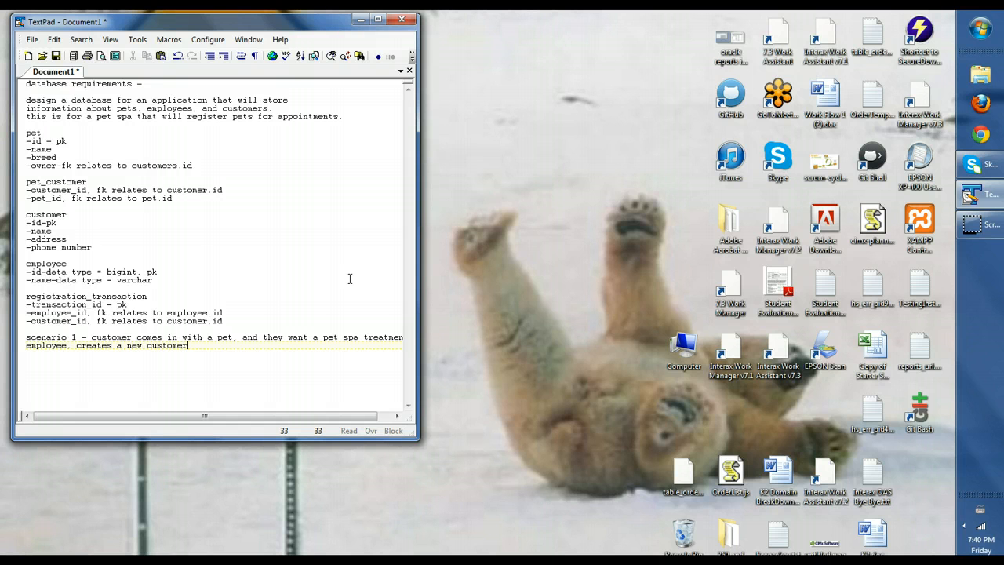
pyautogui.write(', and a new pet, and creates a new transaction')
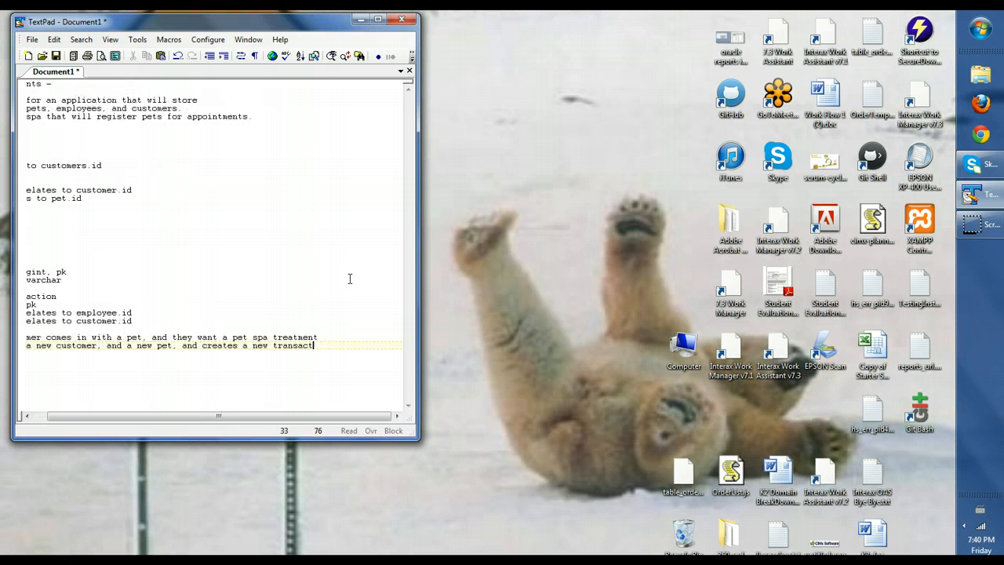
pyautogui.write('or the customer.')
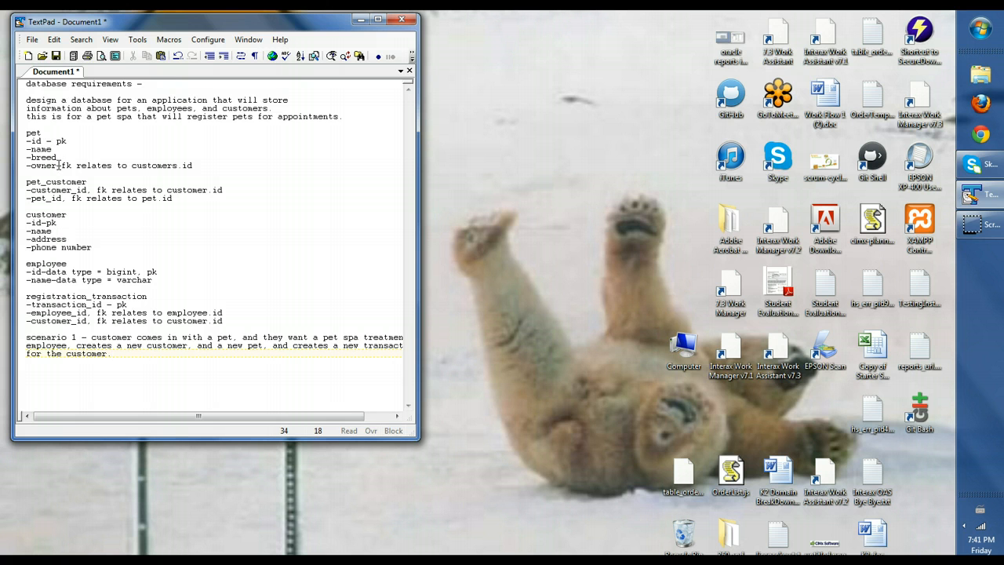
# Delete the '-fk relates to customers.id' note from the pet table's -owner line
pyautogui.moveTo(58, 166); pyautogui.dragTo(200, 165)
pyautogui.press('BackSpace')
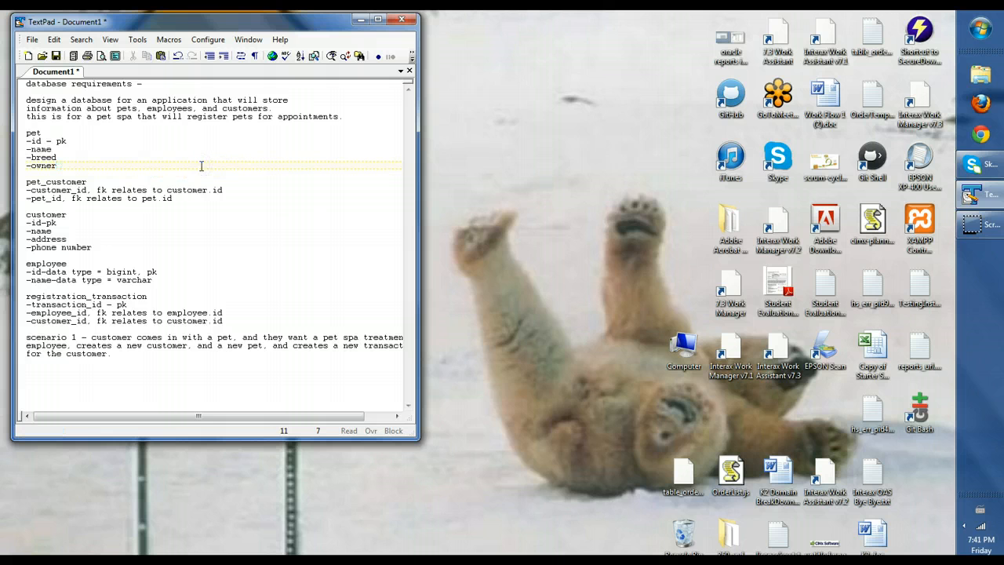
pyautogui.click(90, 182)
# Add '- data type = big int' to the pet table's id line
pyautogui.click(46, 141)
pyautogui.write('data type')
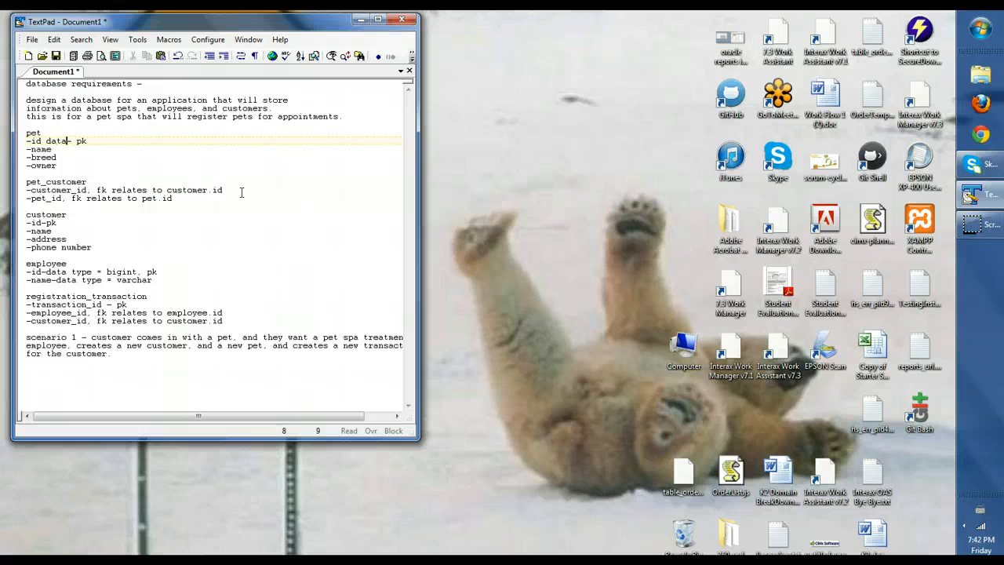
pyautogui.press('BackSpace')
pyautogui.press('BackSpace')
pyautogui.press('BackSpace')
pyautogui.press('BackSpace')
pyautogui.press('BackSpace')
pyautogui.press('BackSpace')
pyautogui.press('BackSpace')
pyautogui.press('BackSpace')
pyautogui.press('BackSpace')
pyautogui.write('- data type')
pyautogui.write(' = big i')
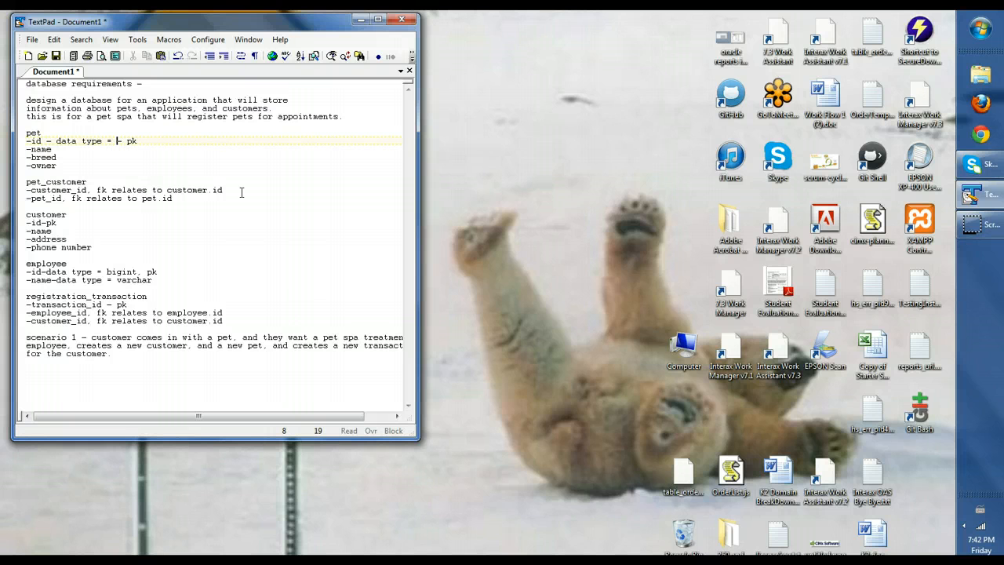
pyautogui.write('nt')
# Append '- varchar' to the pet table's -name and -breed lines
pyautogui.click(60, 149)
pyautogui.write('- varchar')
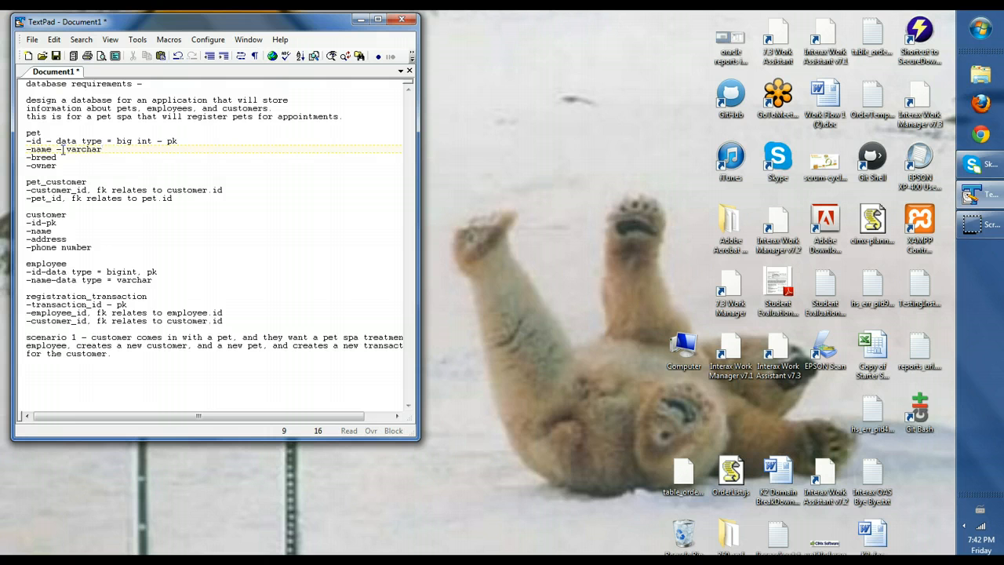
pyautogui.press('Down')
pyautogui.write('- varchar')
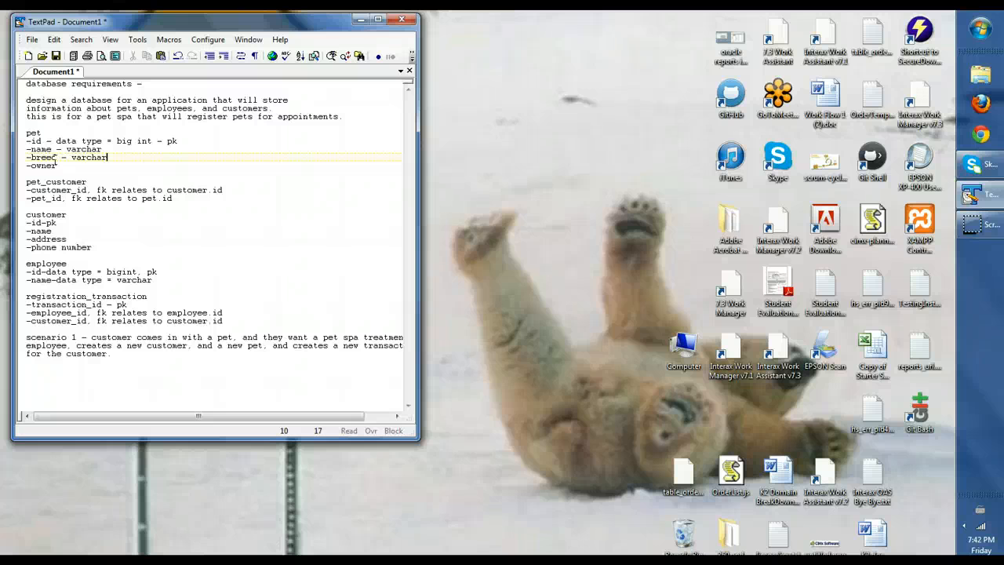
# Add a 'breed' table after the pet table with a '-name - pk' field
pyautogui.click(37, 173)
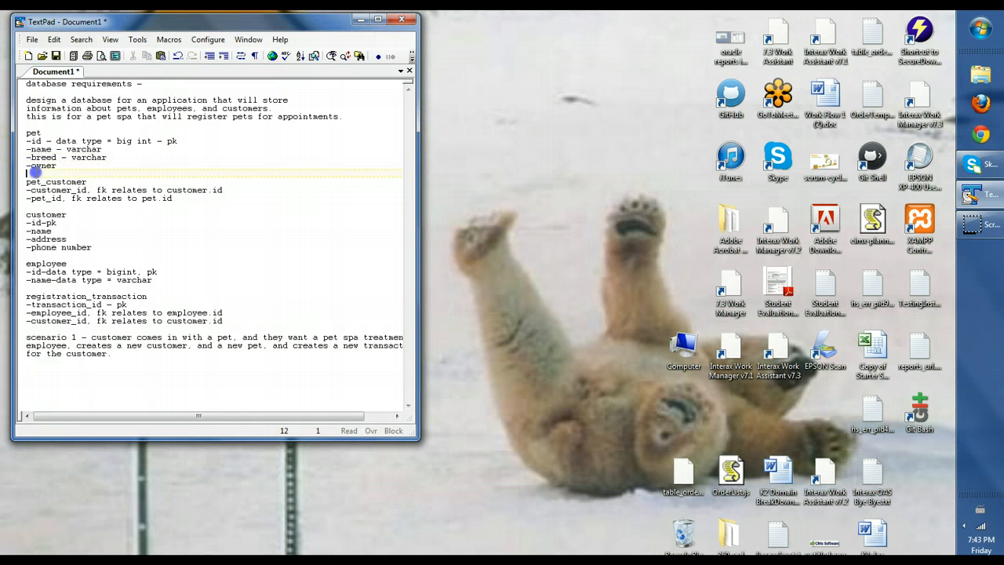
pyautogui.press('Return')
pyautogui.press('Return')
pyautogui.press('Up')
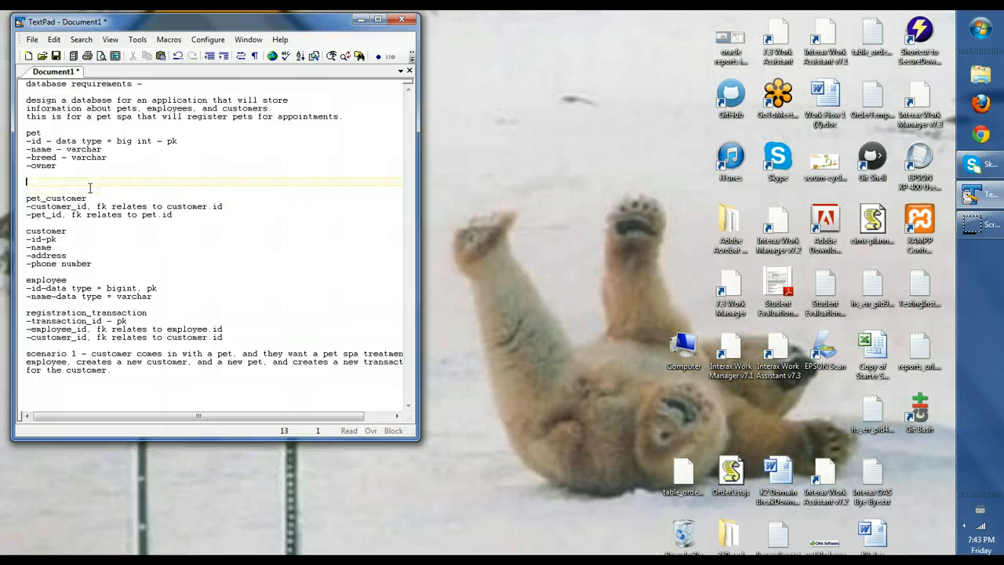
pyautogui.write('breed')
pyautogui.press('Return')
pyautogui.write('-id')
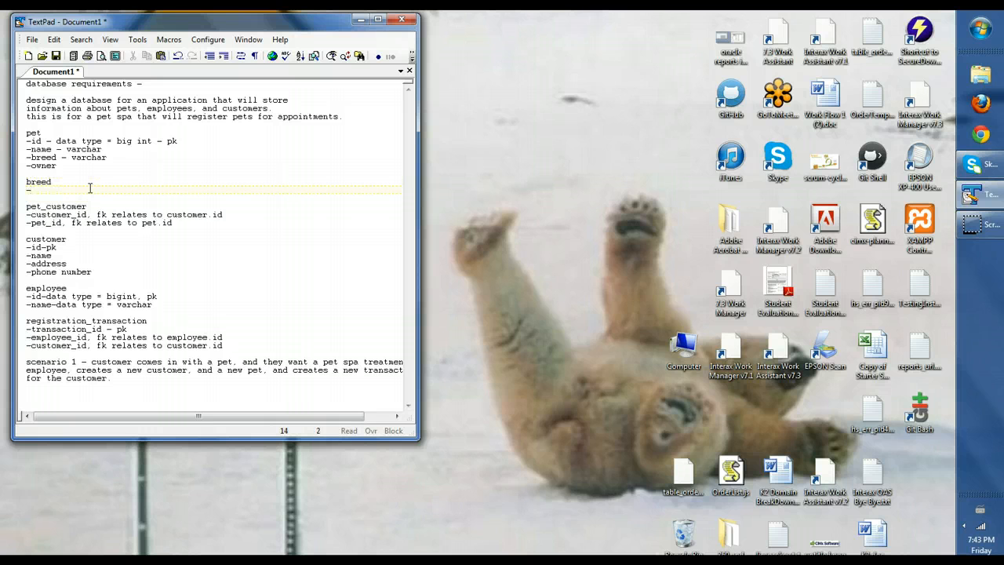
pyautogui.press('BackSpace')
pyautogui.press('BackSpace')
pyautogui.write('name - pk')
# Append '- fk relates to breed.name' to the pet's -breed - varchar line
pyautogui.click(71, 157)
pyautogui.press('Right')
pyautogui.press('Right')
pyautogui.press('Right')
pyautogui.press('Right')
pyautogui.press('Right')
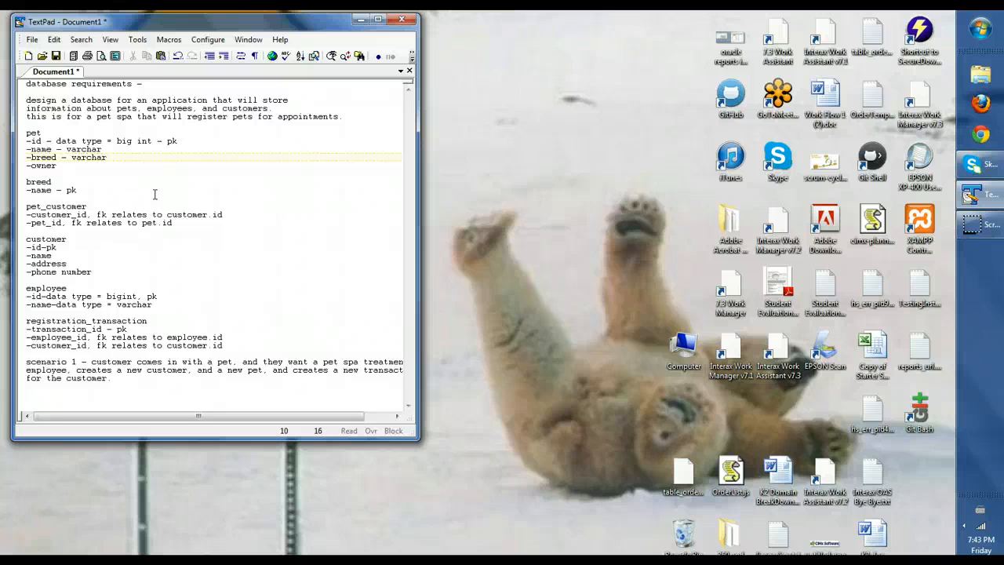
pyautogui.press('Right')
pyautogui.write('- fk relates to breed.name')
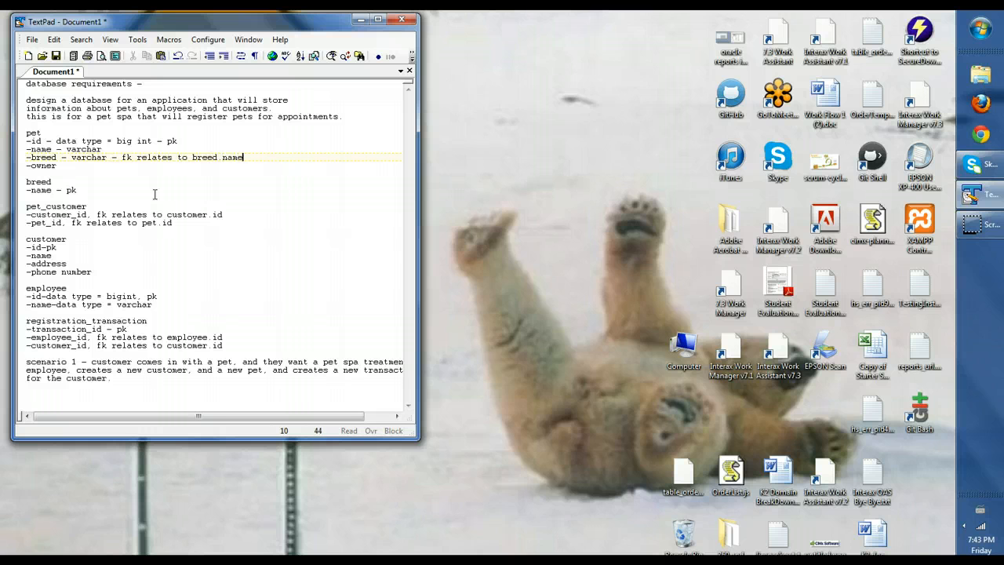
# Remove the -owner field line from the pet table
pyautogui.click(81, 189)
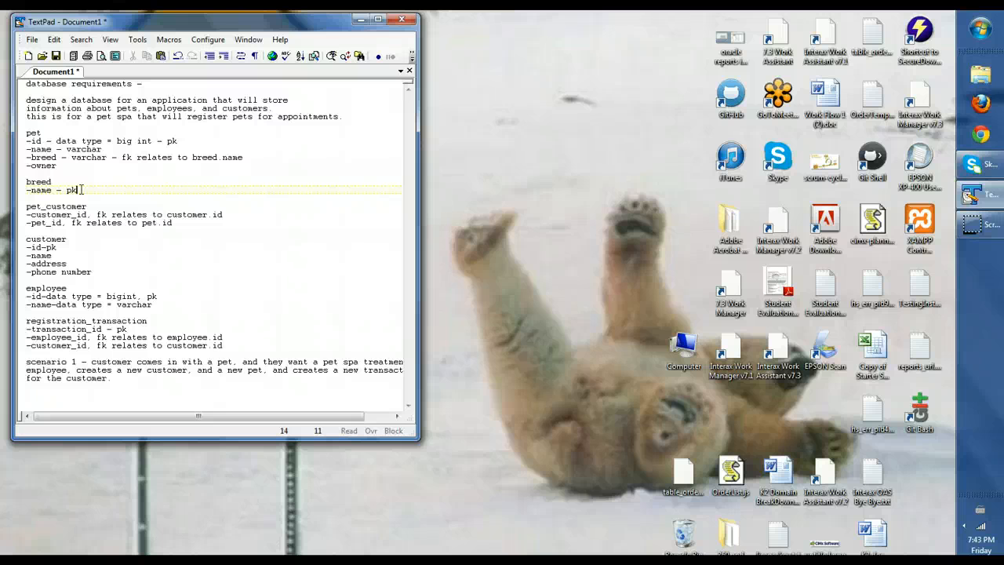
pyautogui.click(59, 165)
pyautogui.press('BackSpace')
pyautogui.press('BackSpace')
pyautogui.press('BackSpace')
pyautogui.press('BackSpace')
pyautogui.press('BackSpace')
pyautogui.press('BackSpace')
pyautogui.press('BackSpace')
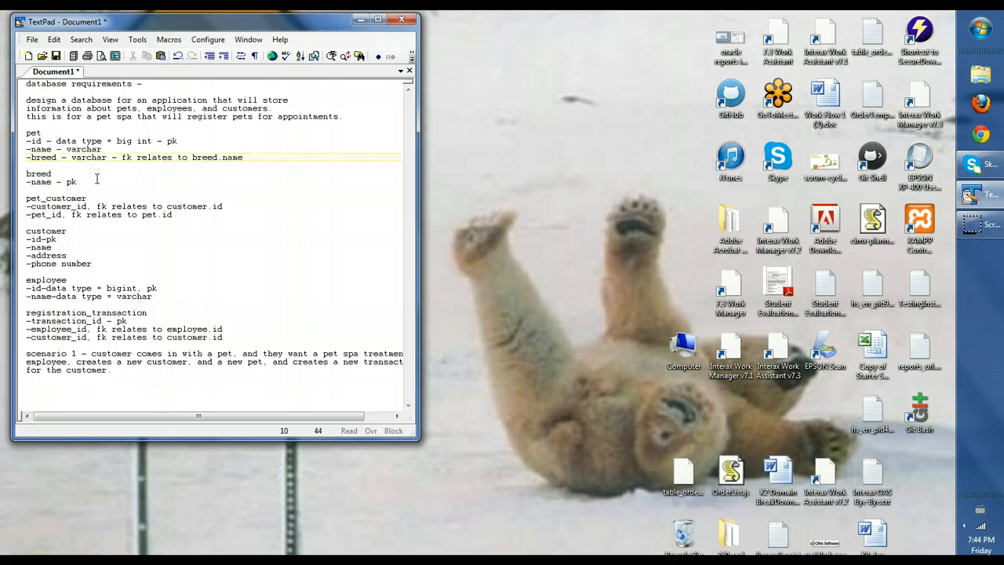
# Make the breed table's name line read '-name - varchar - pk'
pyautogui.click(66, 181)
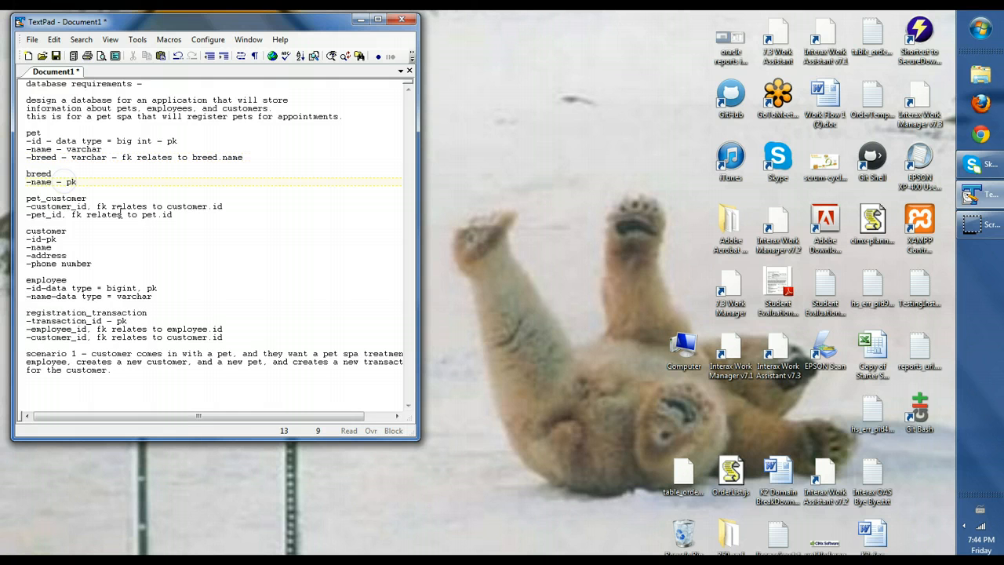
pyautogui.write('varchar -')
pyautogui.click(105, 157)
pyautogui.click(66, 199)
pyautogui.click(91, 206)
pyautogui.click(77, 214)
pyautogui.click(91, 198)
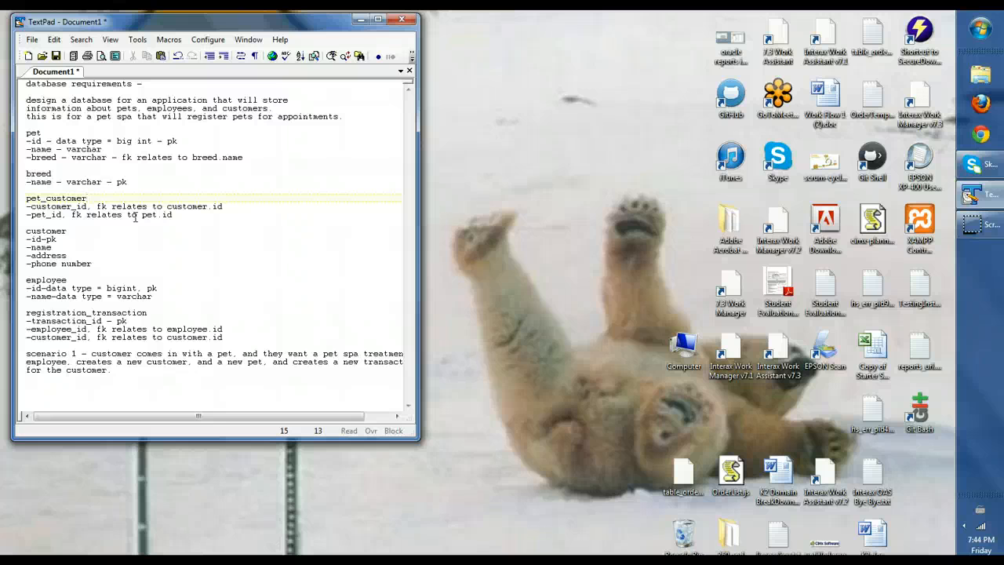
# Note pet_customer's composite primary key of customer_id and pet_id, and type customer_id as bigint
pyautogui.click(181, 221)
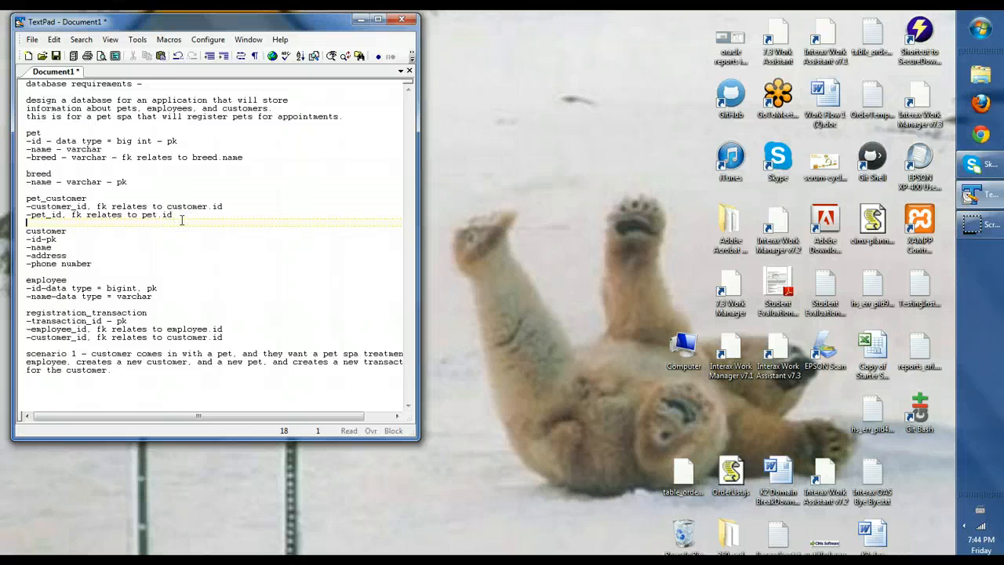
pyautogui.press('Return')
pyautogui.press('Up')
pyautogui.write('prim')
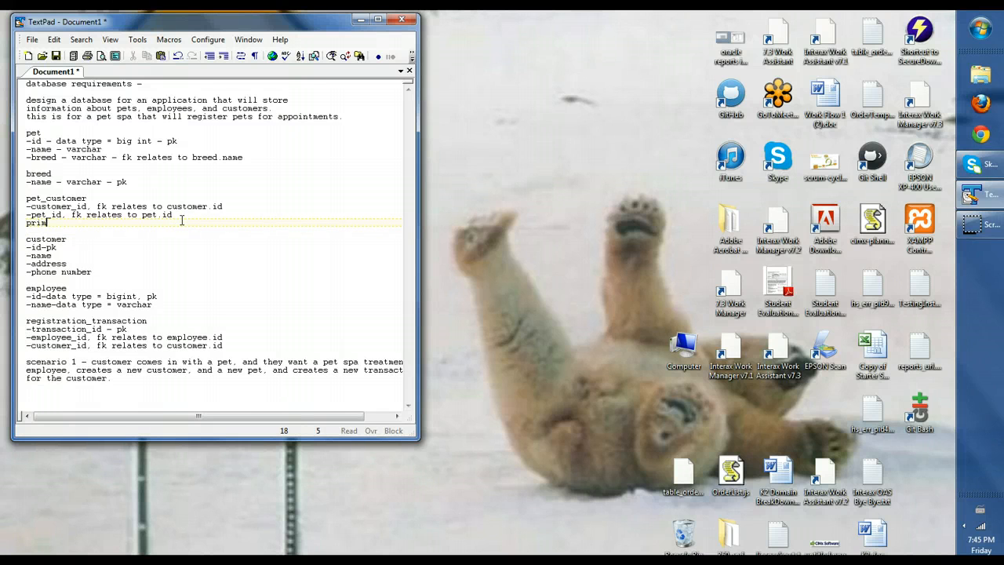
pyautogui.write('ary key is a composite key of customer_i')
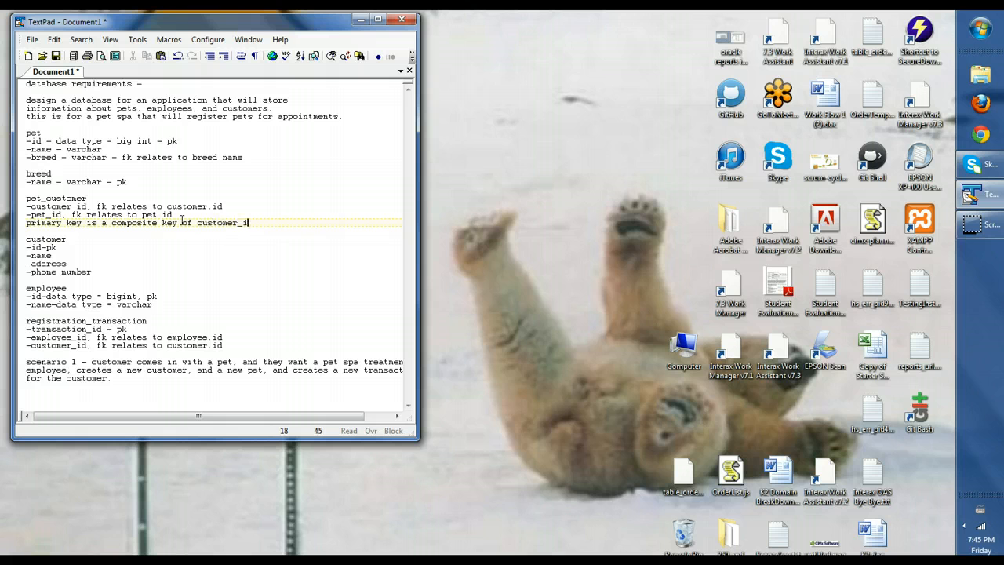
pyautogui.write('d and pet_id')
pyautogui.click(96, 206)
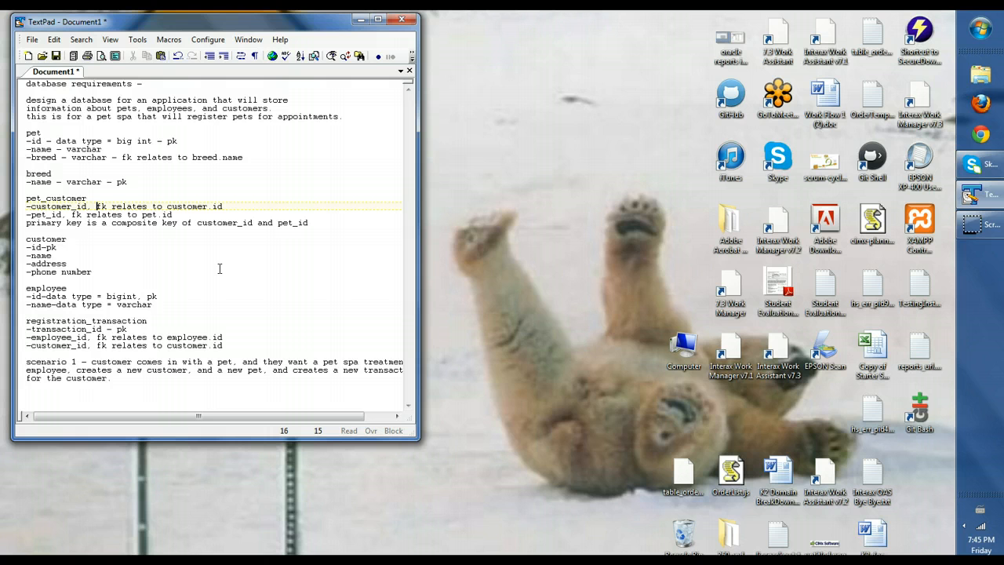
pyautogui.write('bigint')
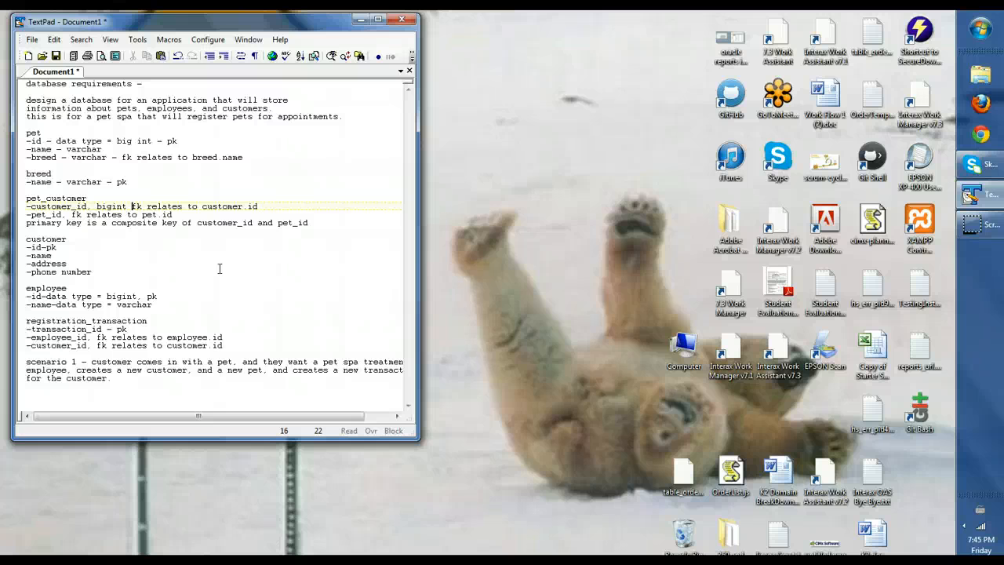
# Type customer id as 'bigint - pk', fix pet id to 'bigint', and add 'bigint -' to pet_id
pyautogui.write('-')
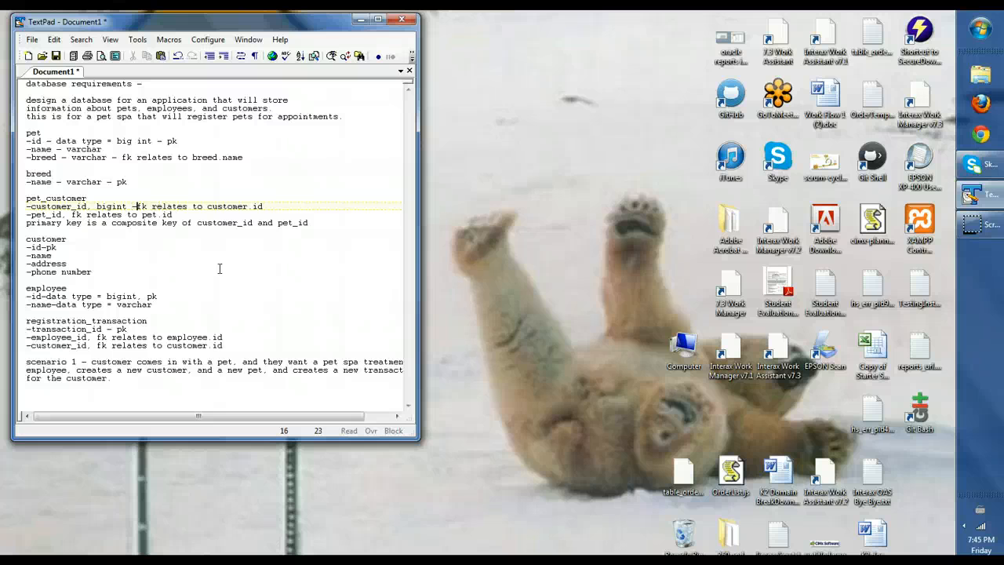
pyautogui.click(46, 246)
pyautogui.write('big')
pyautogui.press('BackSpace')
pyautogui.write('int ')
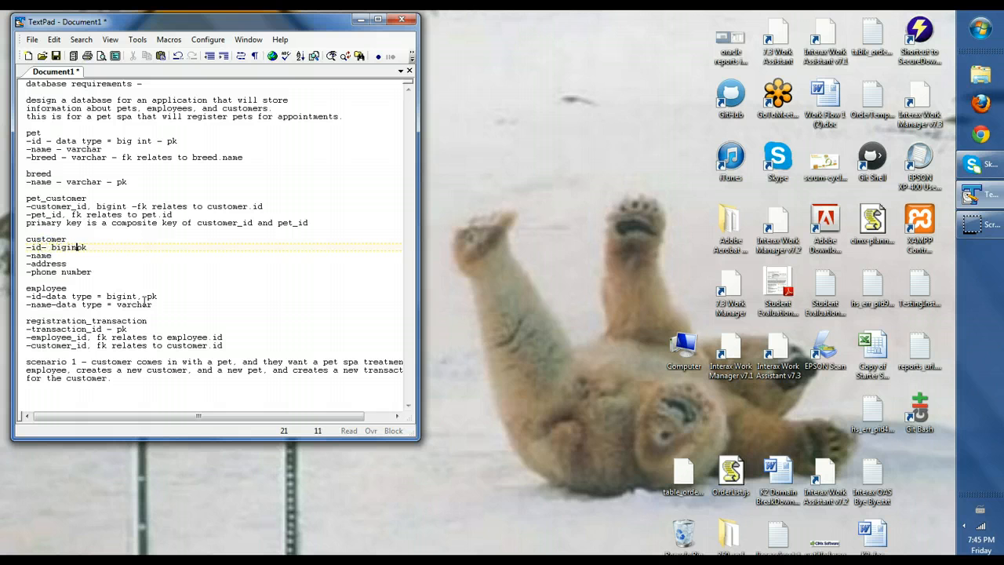
pyautogui.write('-')
pyautogui.click(139, 142)
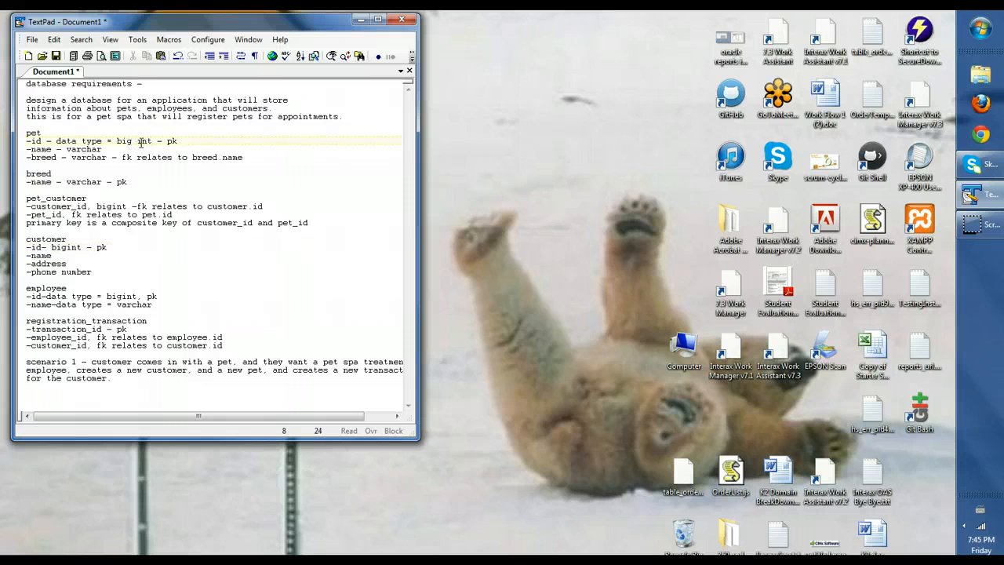
pyautogui.press('BackSpace')
pyautogui.click(71, 214)
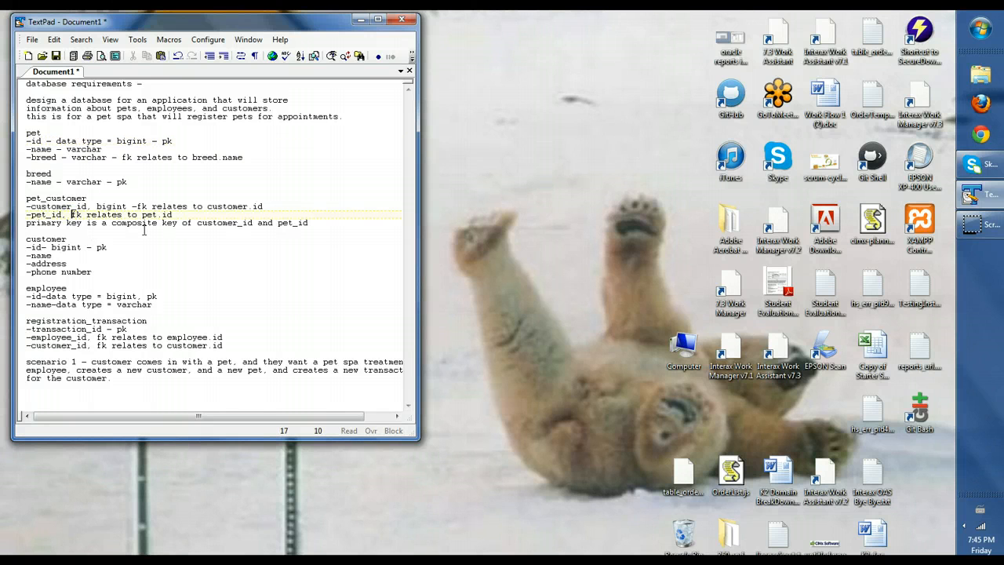
pyautogui.write('bigint -')
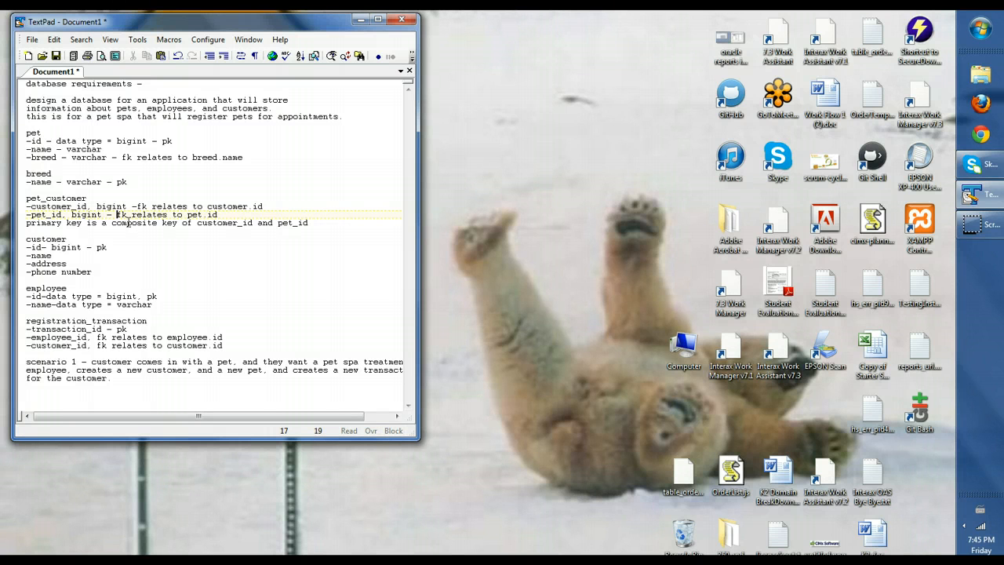
# Rename pet_customer's pet_id column to pet_in_pet_table_id
pyautogui.click(59, 213)
pyautogui.moveTo(59, 213); pyautogui.dragTo(30, 214)
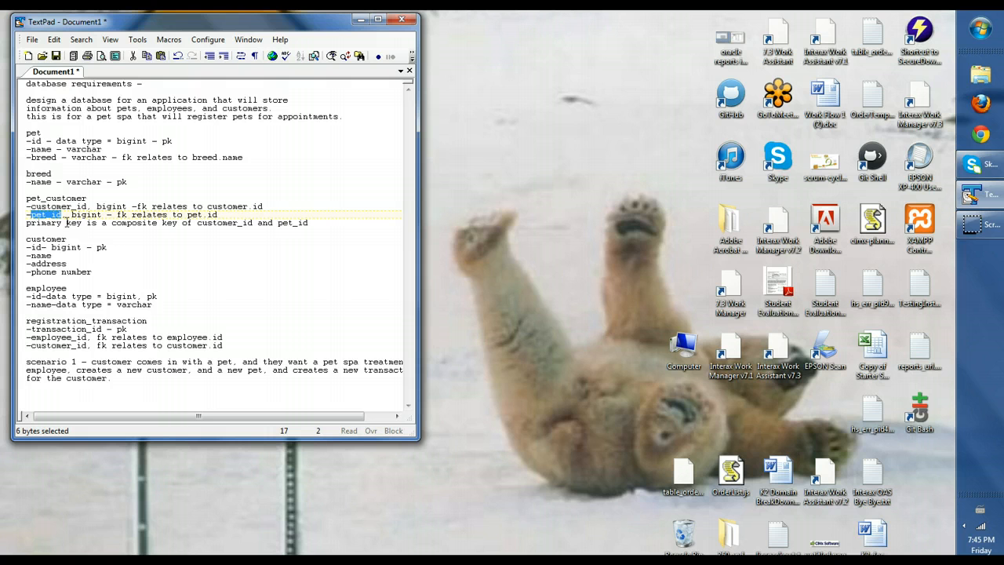
pyautogui.write('pet')
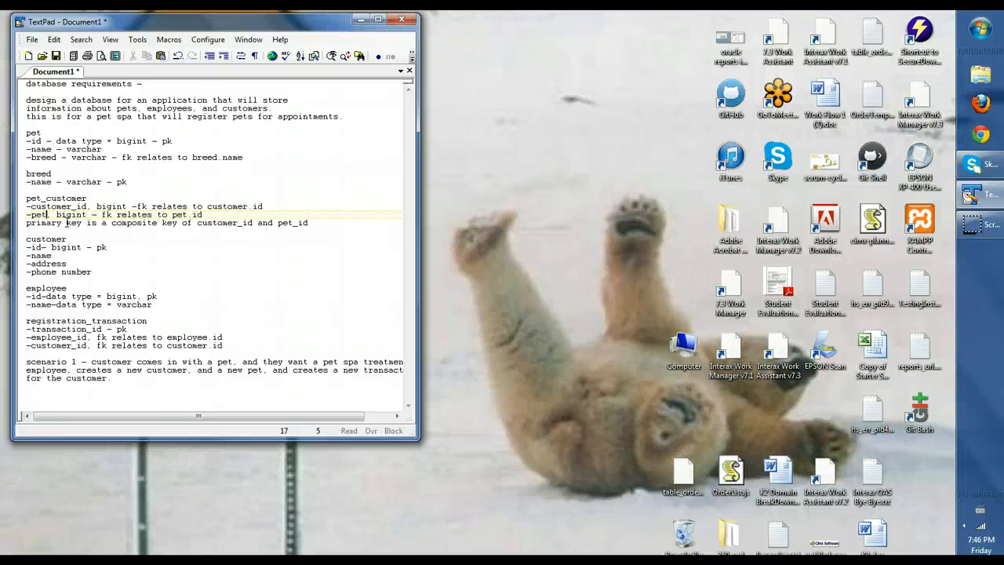
pyautogui.write('_id_')
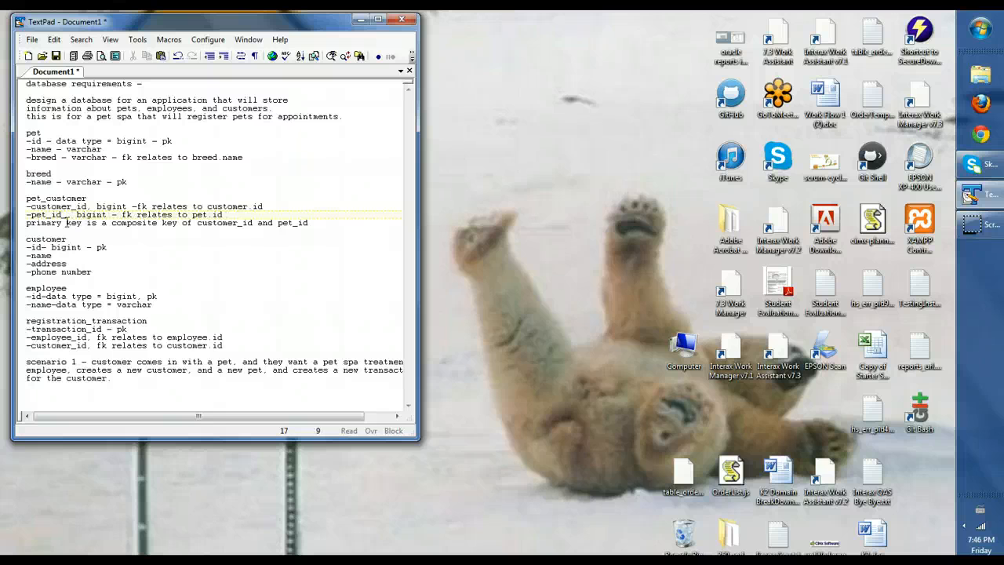
pyautogui.press('BackSpace')
pyautogui.press('BackSpace')
pyautogui.press('BackSpace')
pyautogui.press('BackSpace')
pyautogui.press('BackSpace')
pyautogui.press('BackSpace')
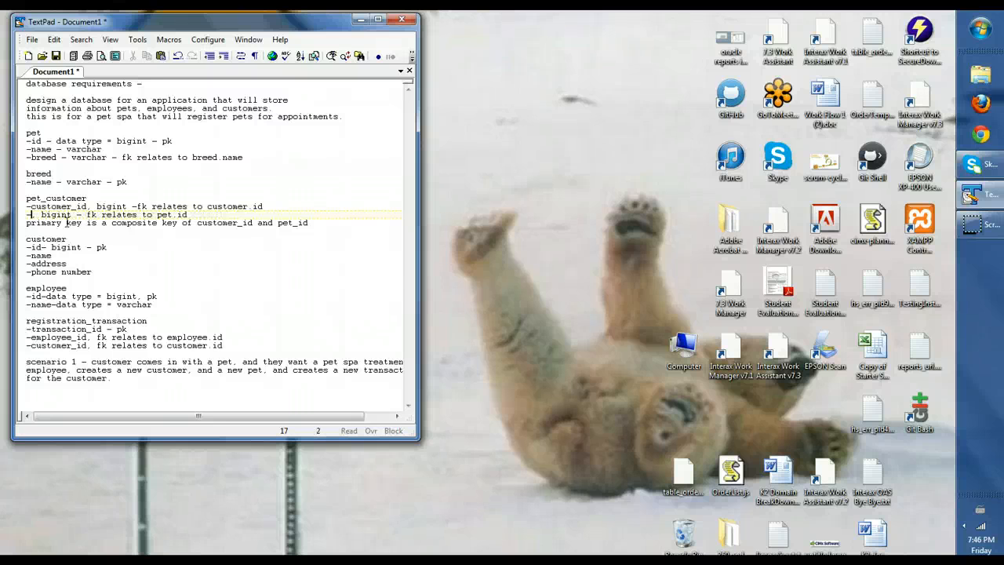
pyautogui.write('et_')
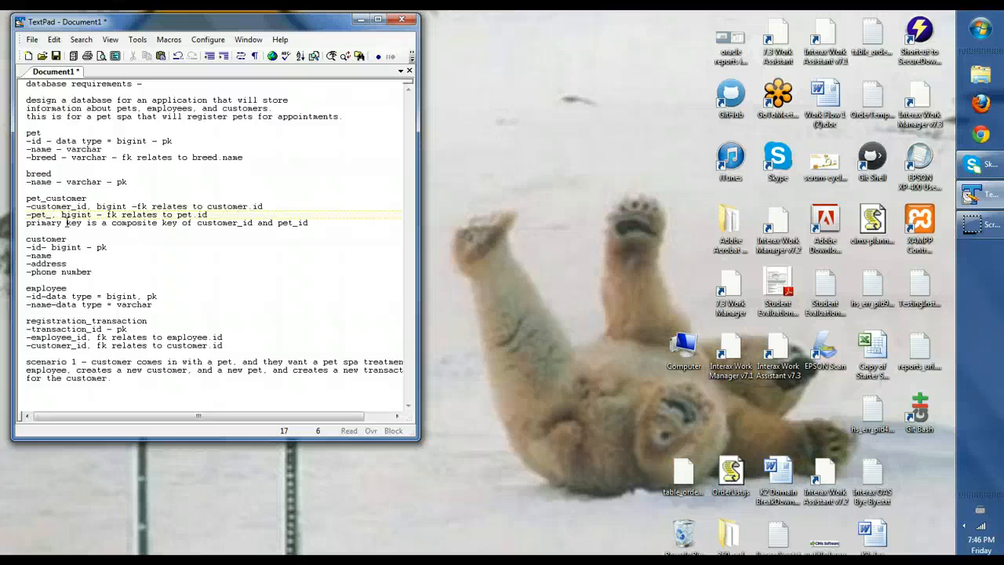
pyautogui.write('in_pet')
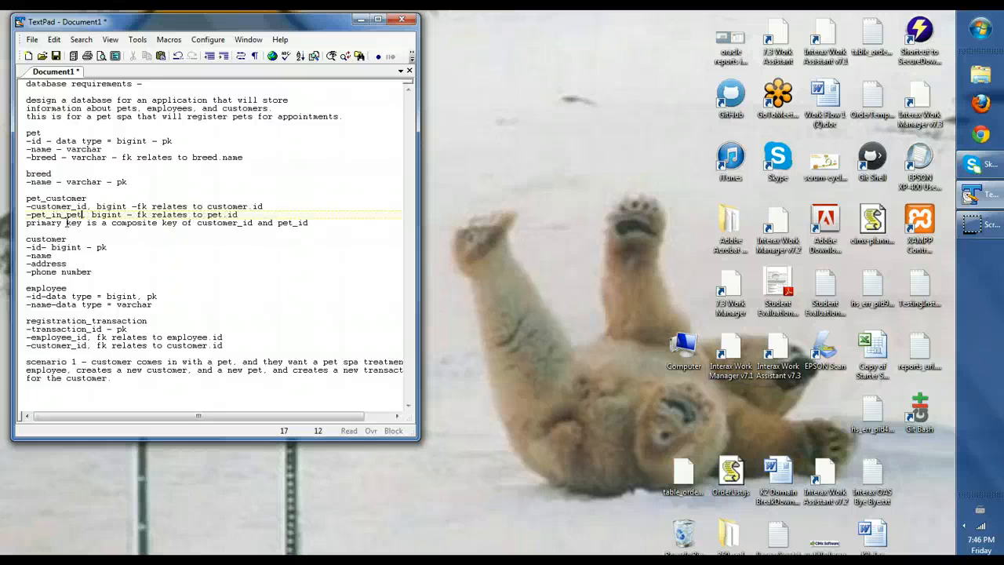
pyautogui.write('_table_id')
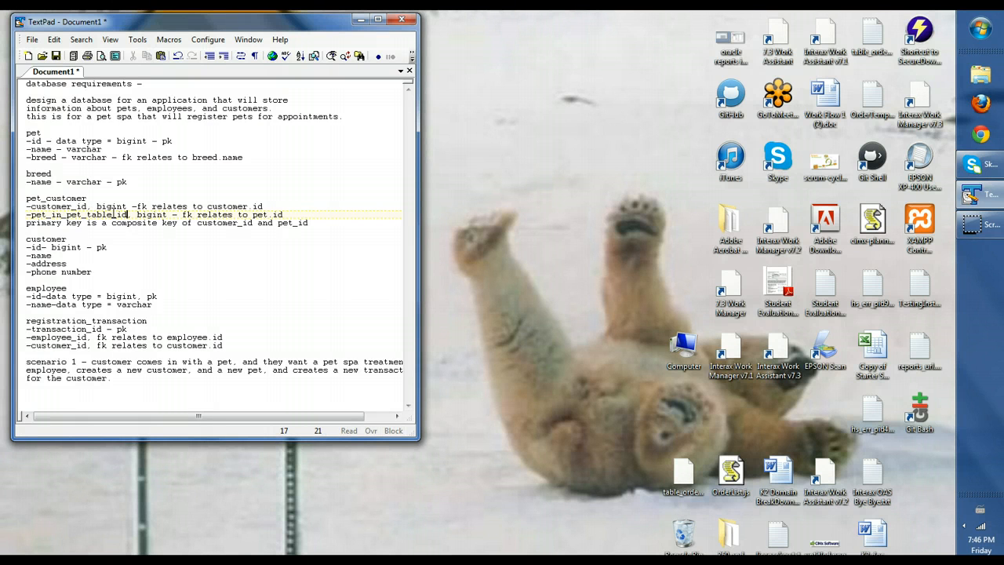
# Type the customer's name, address and phone number fields as varchar, dropping the sample number
pyautogui.click(215, 214)
pyautogui.click(58, 255)
pyautogui.write('- varchar')
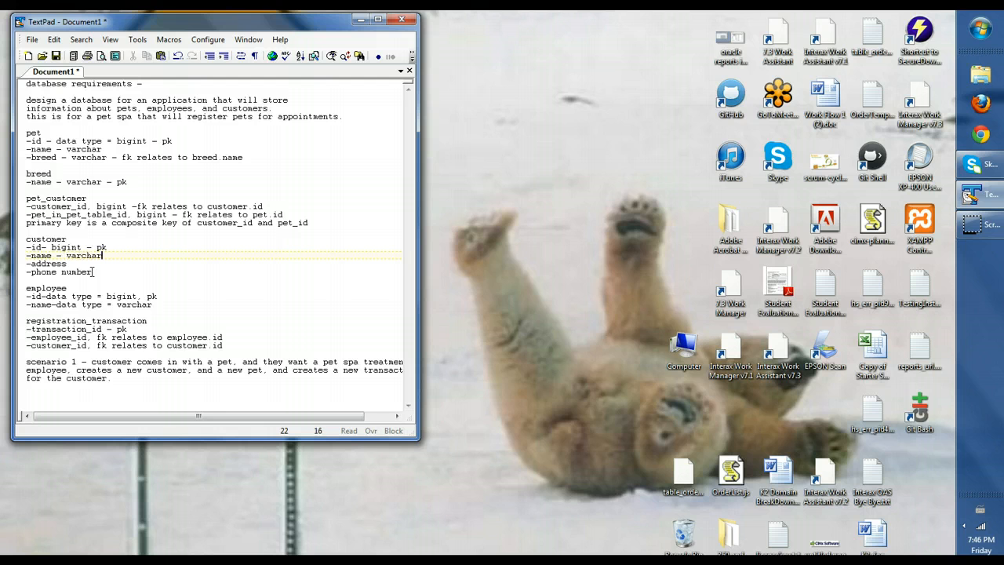
pyautogui.press('Down')
pyautogui.press('Down')
pyautogui.press('Home')
pyautogui.press('Up')
pyautogui.press('End')
pyautogui.write('- varchar')
pyautogui.press('Down')
pyautogui.press('Left')
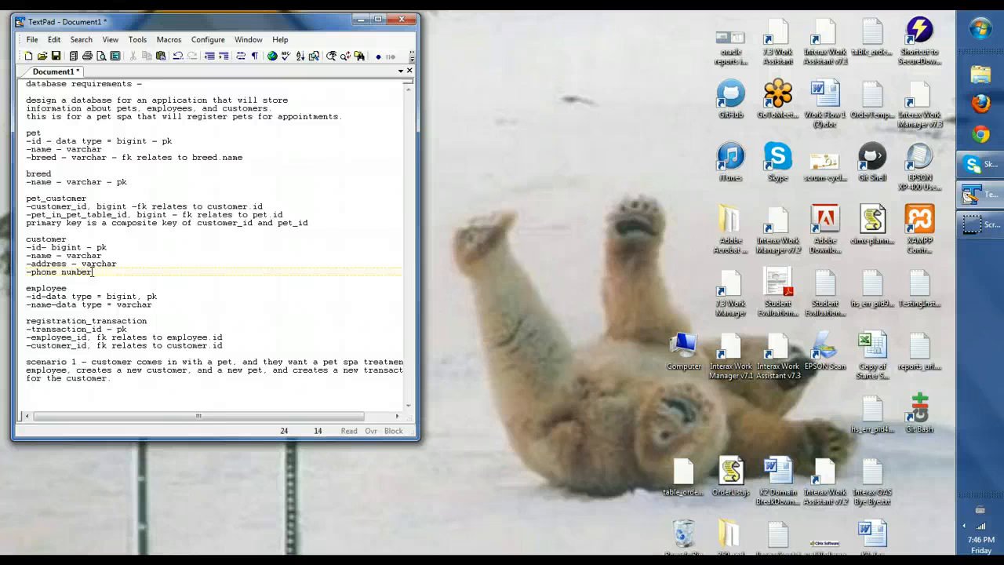
pyautogui.write('- ')
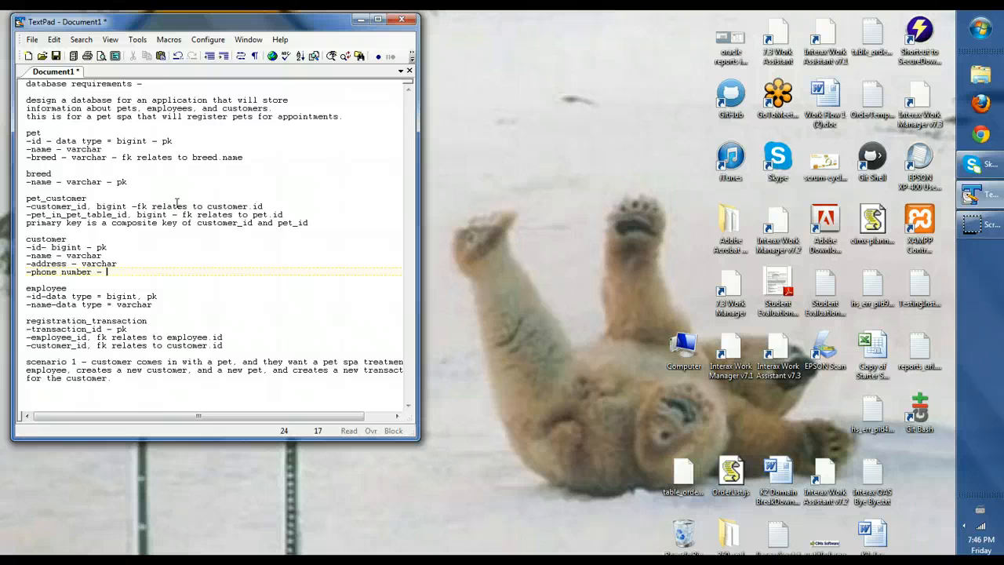
pyautogui.write('varchar')
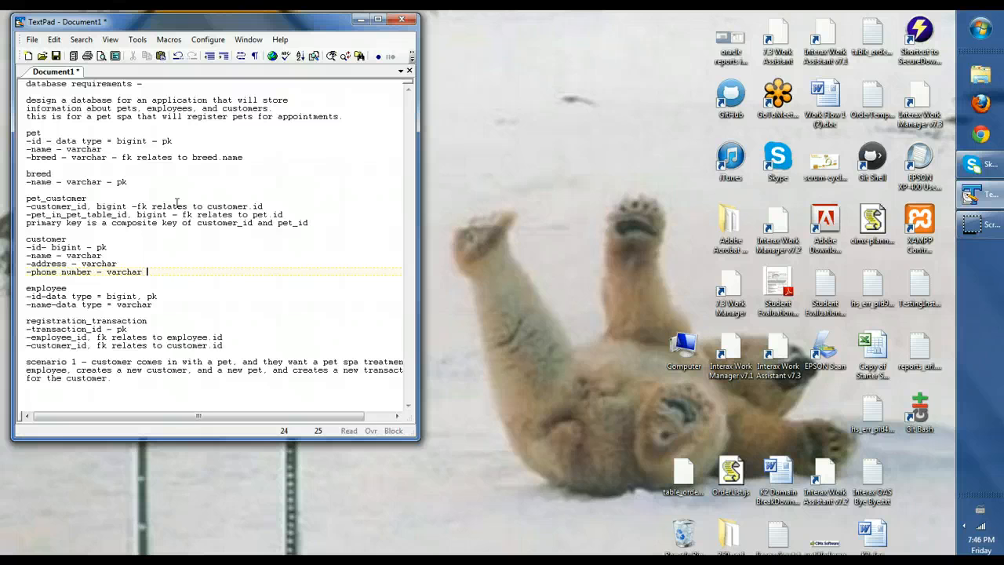
pyautogui.write(' (513-555-5555)')
pyautogui.press('BackSpace')
pyautogui.press('BackSpace')
pyautogui.press('BackSpace')
pyautogui.press('BackSpace')
pyautogui.press('BackSpace')
pyautogui.press('BackSpace')
pyautogui.press('BackSpace')
pyautogui.press('BackSpace')
pyautogui.press('BackSpace')
pyautogui.press('BackSpace')
pyautogui.press('BackSpace')
pyautogui.press('BackSpace')
pyautogui.press('BackSpace')
pyautogui.press('BackSpace')
# Add 'bigint -' before the keys on transaction_id, employee_id and customer_id in registration_transaction
pyautogui.click(116, 331)
pyautogui.write('bigint')
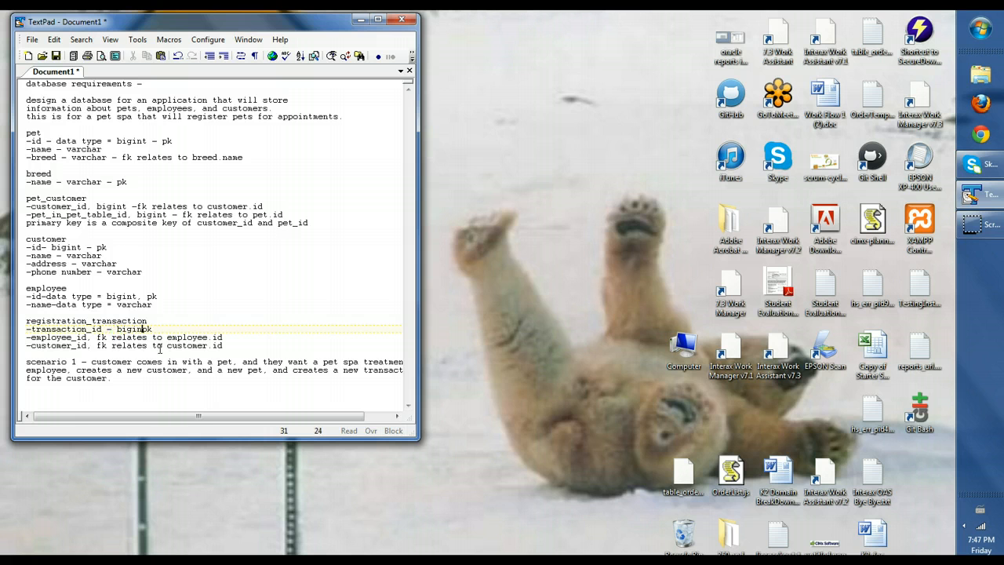
pyautogui.write(' - pk')
pyautogui.click(97, 337)
pyautogui.write('bigint -')
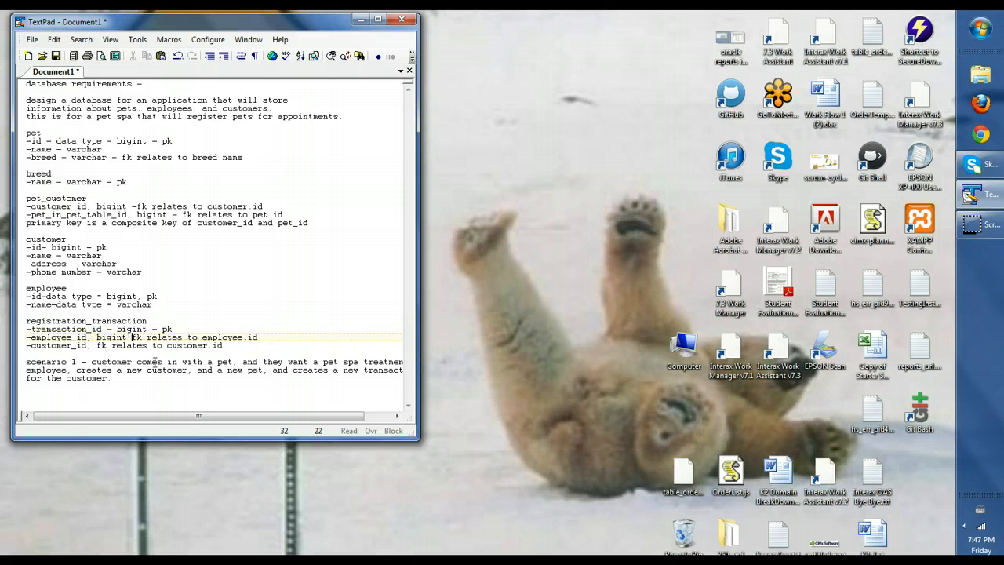
pyautogui.click(96, 346)
pyautogui.write('bigint -')
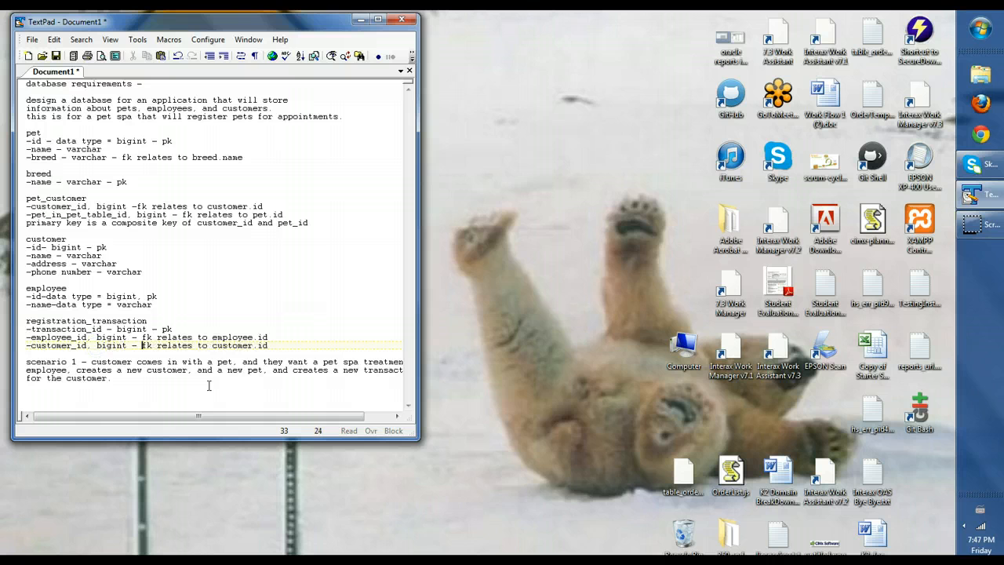
pyautogui.moveTo(270, 346); pyautogui.dragTo(20, 135)
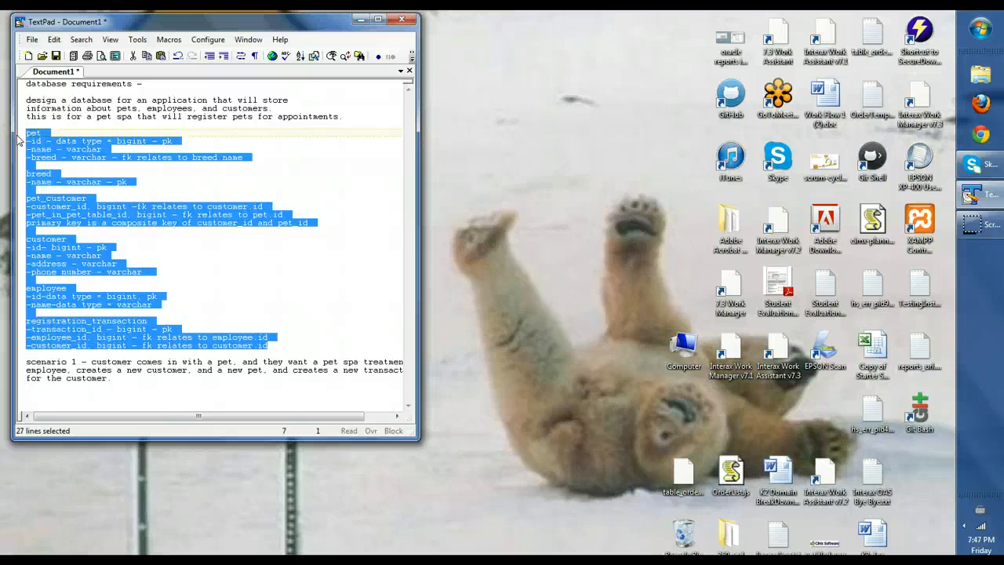
# Launch Paint from Start > All Programs > Accessories and place its restored window right of TextPad
pyautogui.click(990, 34)
pyautogui.click(989, 35)
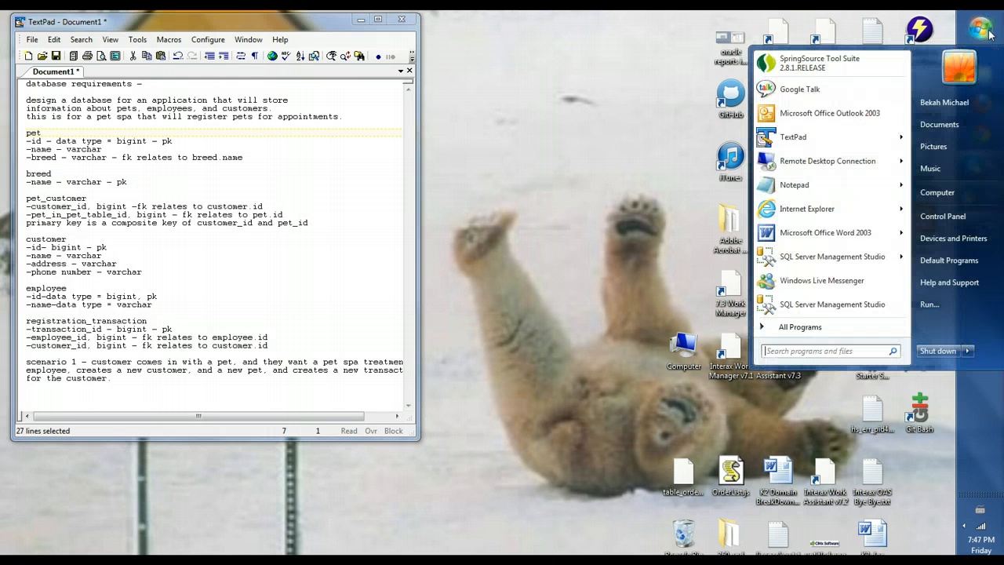
pyautogui.click(816, 328)
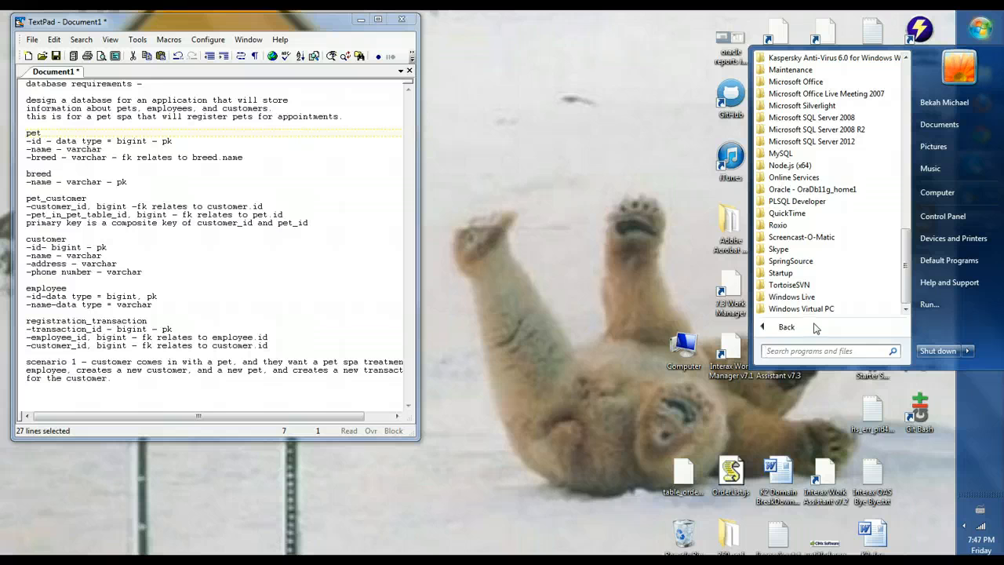
pyautogui.moveTo(906, 257); pyautogui.dragTo(916, 155)
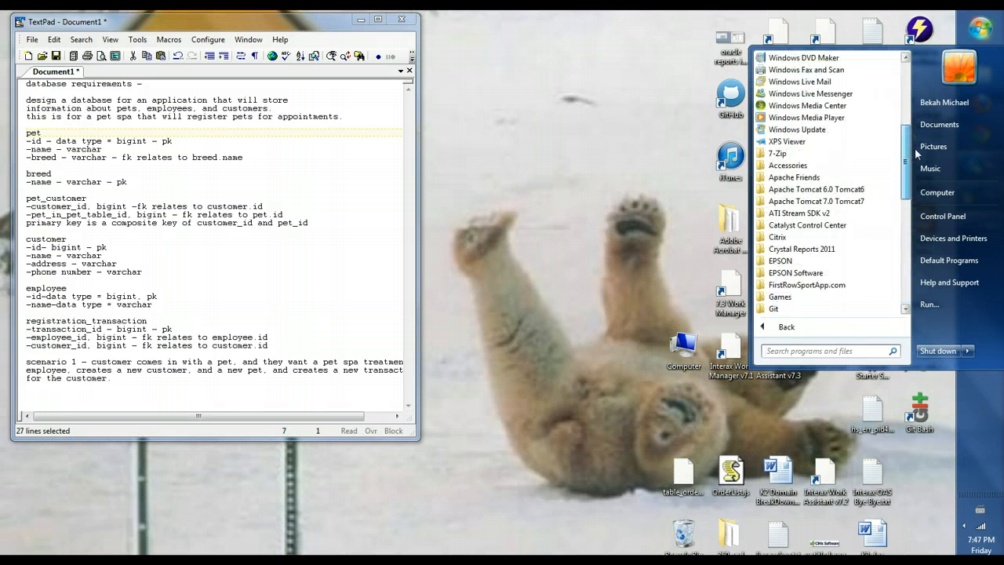
pyautogui.click(800, 165)
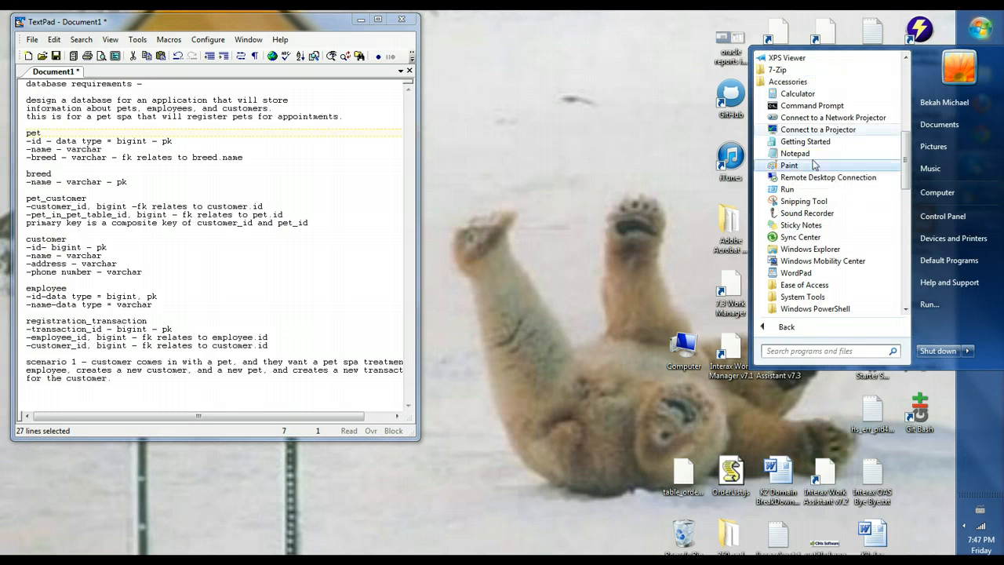
pyautogui.click(805, 168)
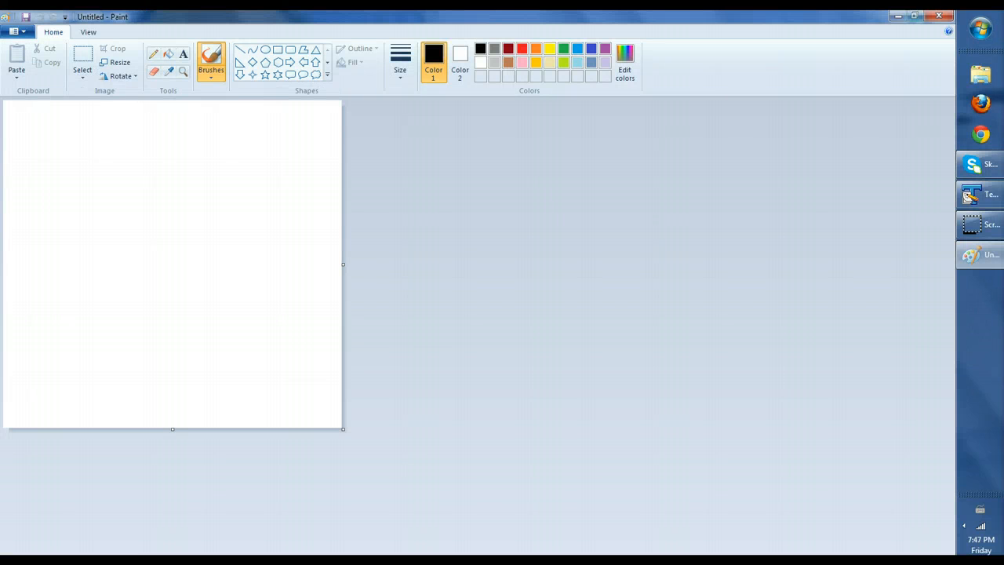
pyautogui.click(913, 15)
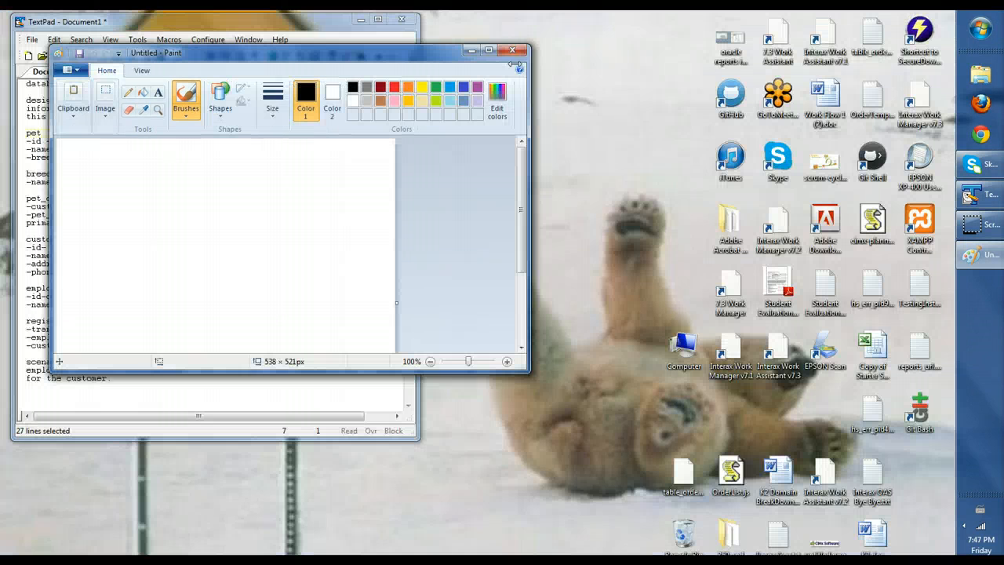
pyautogui.moveTo(428, 59)
pyautogui.mouseDown()
pyautogui.moveTo(783, 35)
pyautogui.moveTo(868, 72)
pyautogui.mouseUp()
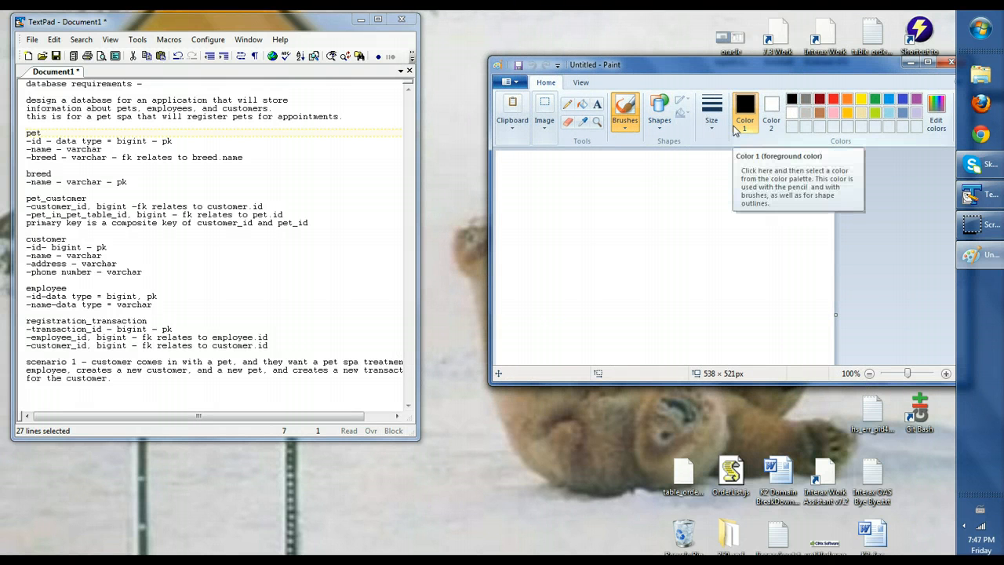
# Draw four rectangle outlines, two across the top and two below, then start text in the first
pyautogui.click(666, 124)
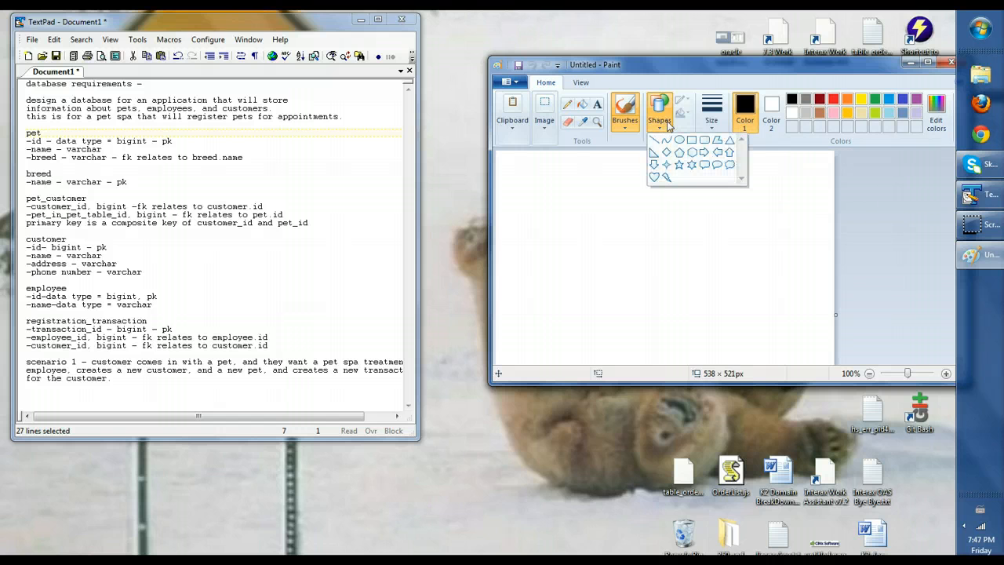
pyautogui.click(691, 141)
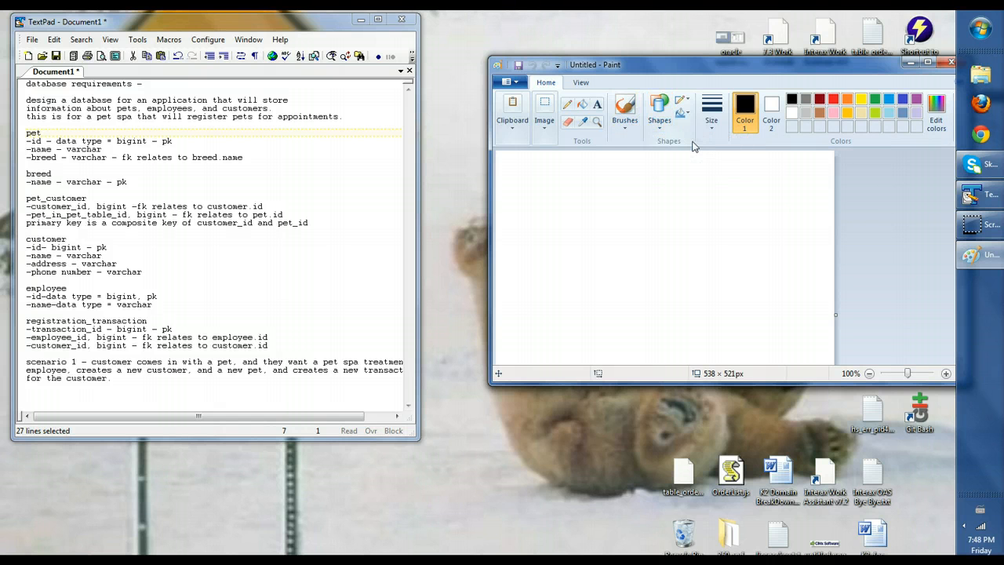
pyautogui.moveTo(508, 160)
pyautogui.mouseDown()
pyautogui.moveTo(531, 197)
pyautogui.moveTo(615, 241)
pyautogui.mouseUp()
pyautogui.moveTo(670, 160); pyautogui.dragTo(800, 248)
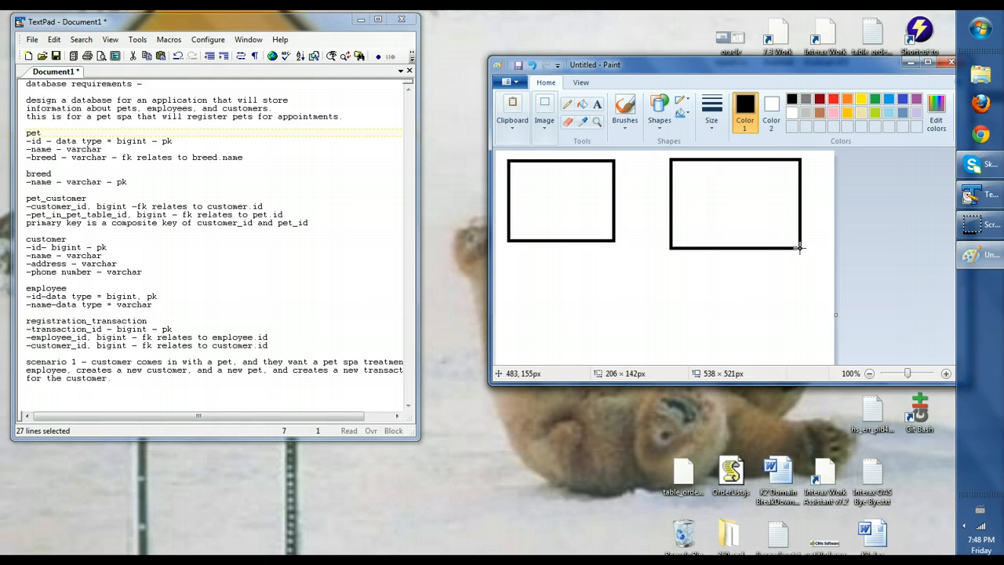
pyautogui.click(517, 276)
pyautogui.moveTo(517, 276); pyautogui.dragTo(625, 358)
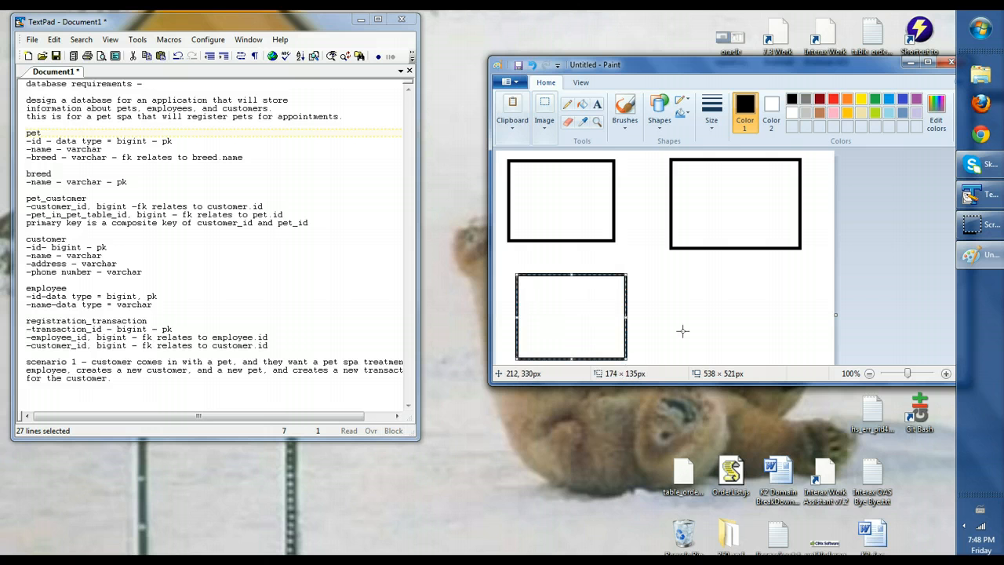
pyautogui.moveTo(679, 272)
pyautogui.mouseDown()
pyautogui.moveTo(811, 328)
pyautogui.moveTo(820, 358)
pyautogui.mouseUp()
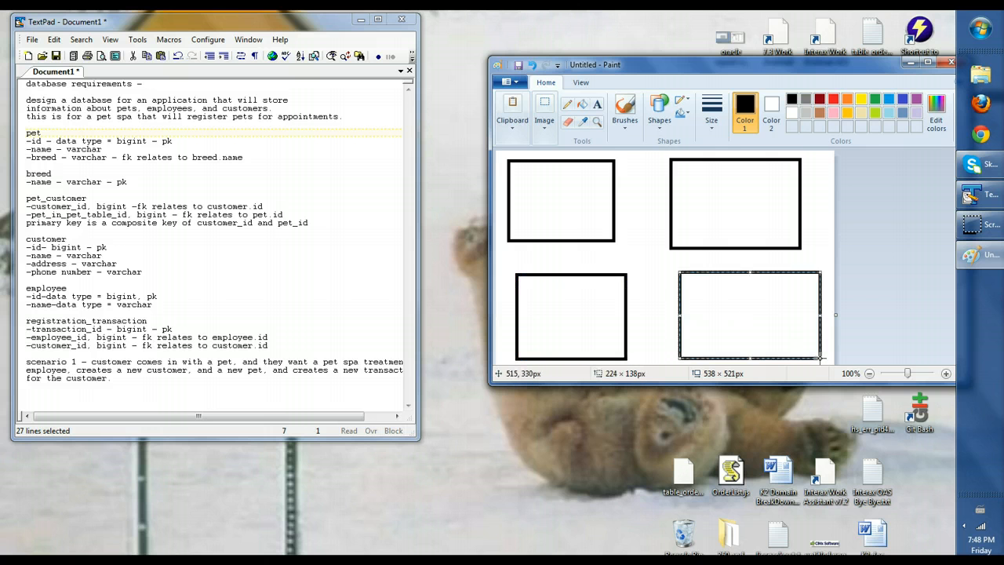
pyautogui.click(598, 107)
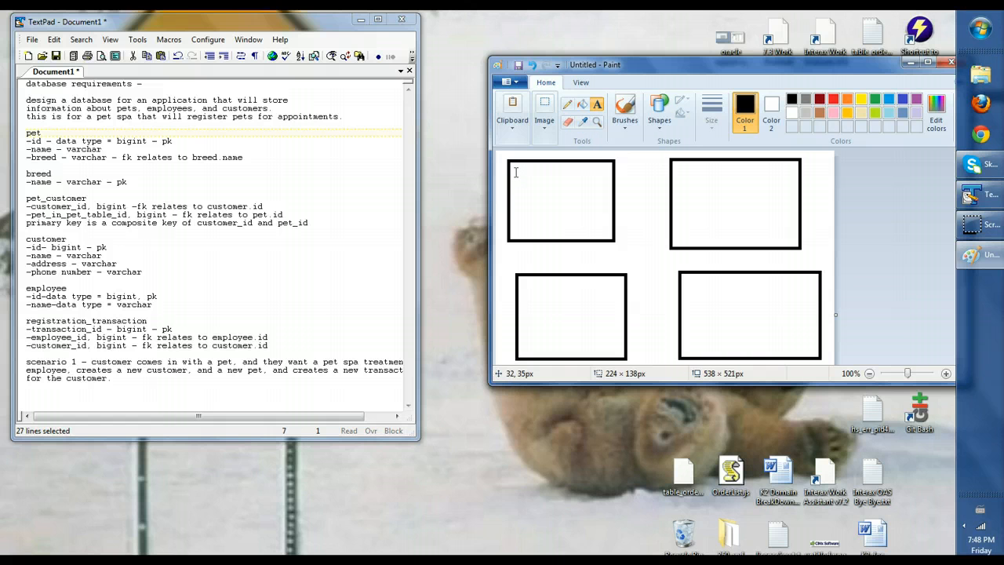
pyautogui.click(516, 172)
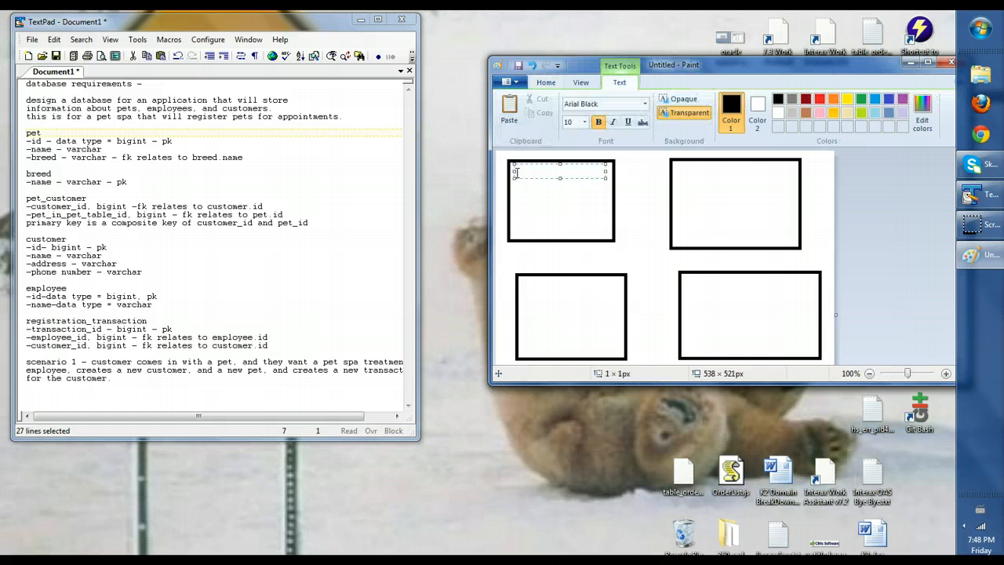
# Label the top-left box 'pet' and add 'id - bigint - pk' below in gold, with pk in red
pyautogui.write('pet')
pyautogui.click(533, 193)
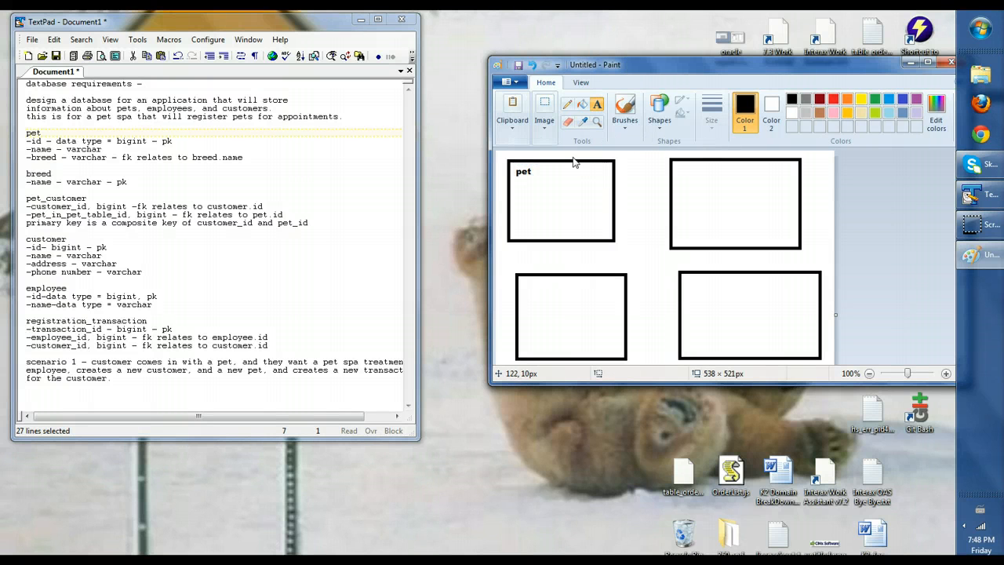
pyautogui.click(530, 178)
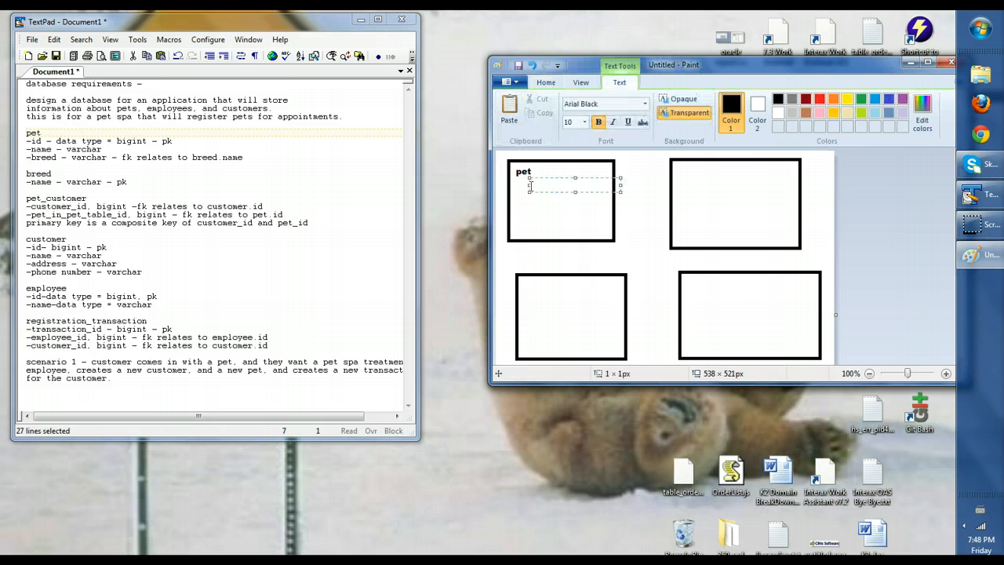
pyautogui.click(833, 112)
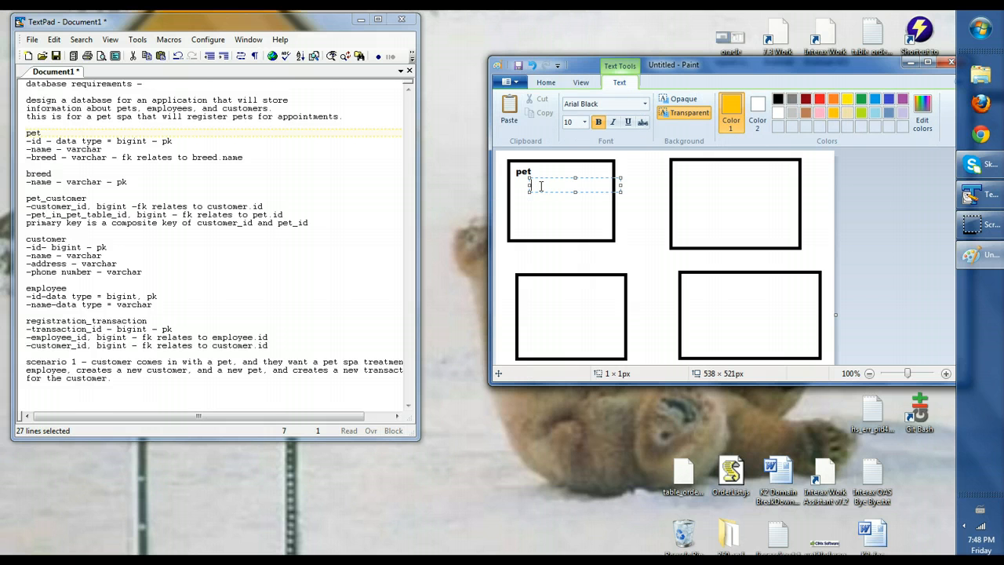
pyautogui.write('-id - bigint -')
pyautogui.click(820, 99)
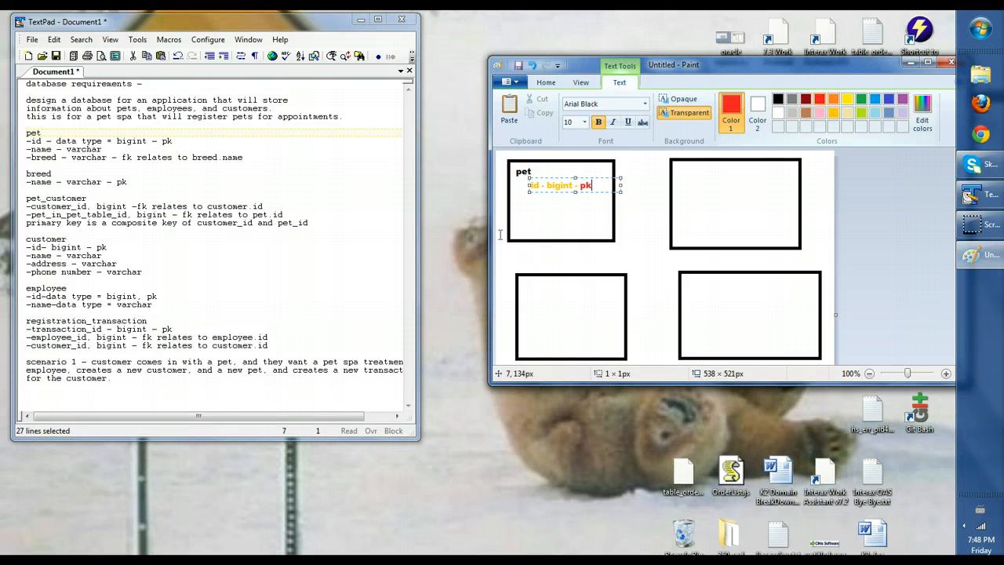
pyautogui.click(541, 214)
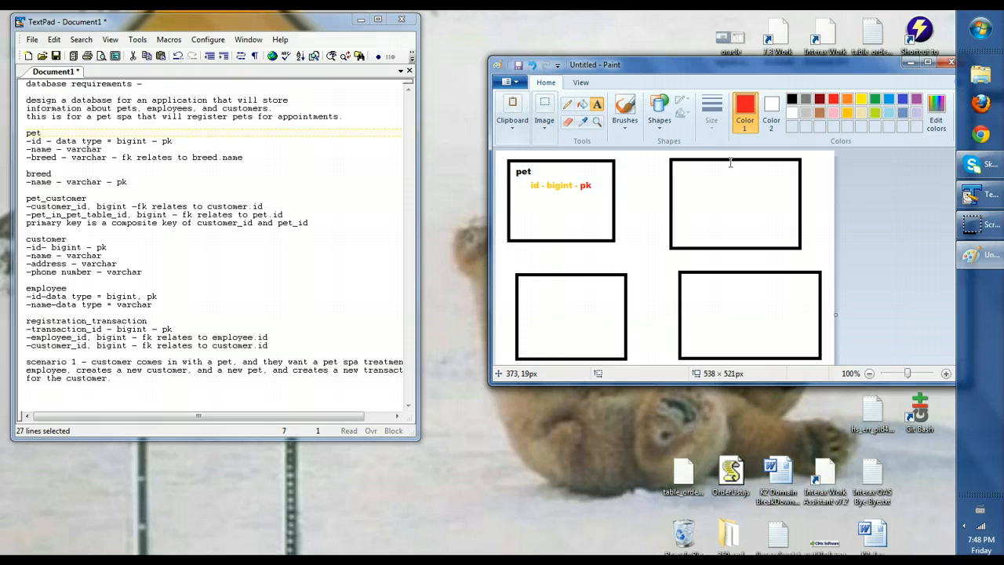
# Title the top-right box 'breed' in black
pyautogui.click(685, 175)
pyautogui.write('bree')
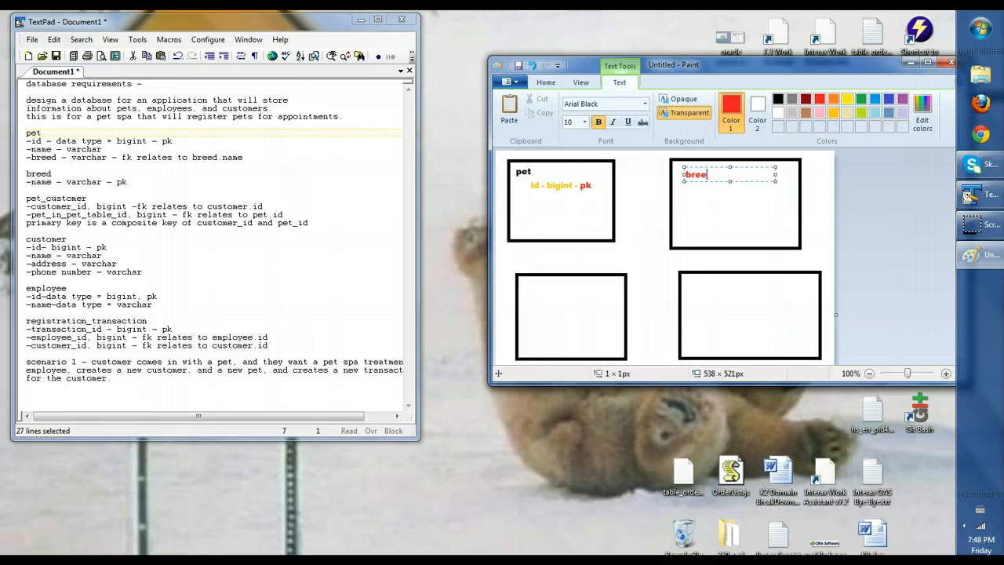
pyautogui.press('BackSpace')
pyautogui.press('BackSpace')
pyautogui.press('BackSpace')
pyautogui.press('BackSpace')
pyautogui.press('BackSpace')
pyautogui.click(778, 99)
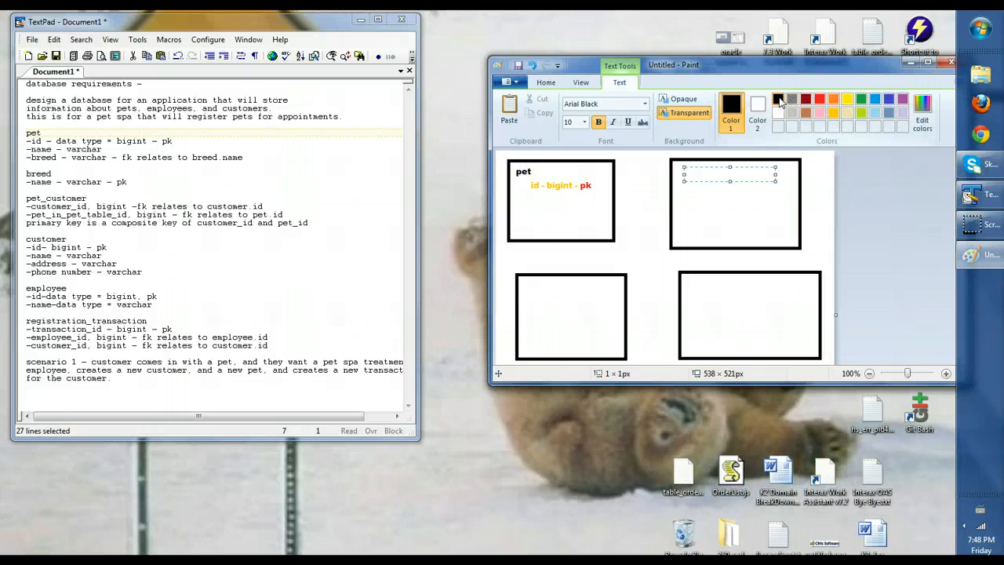
pyautogui.write('breed')
pyautogui.click(705, 204)
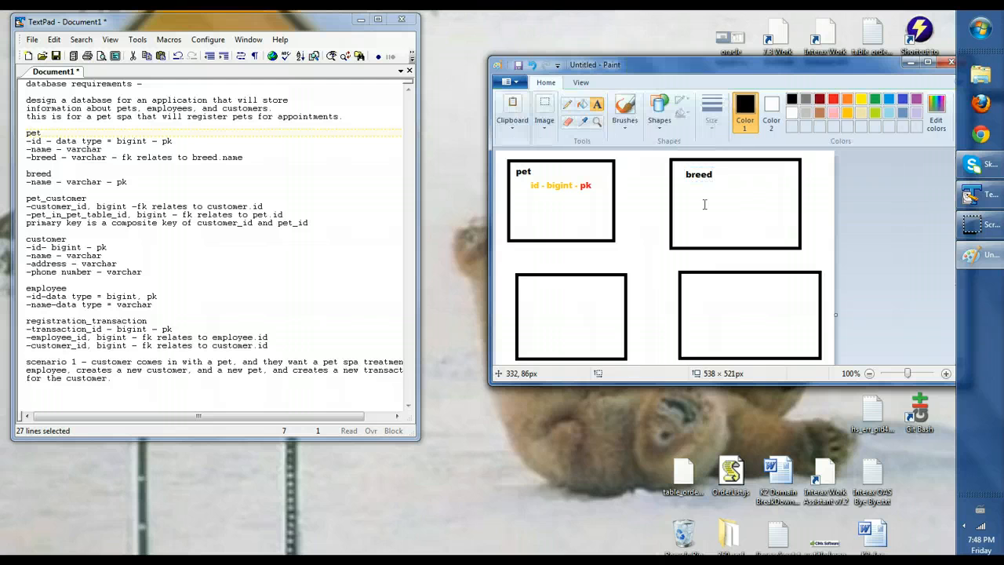
# Add 'name - varchar - pk' under breed in gold, with pk in red
pyautogui.click(847, 112)
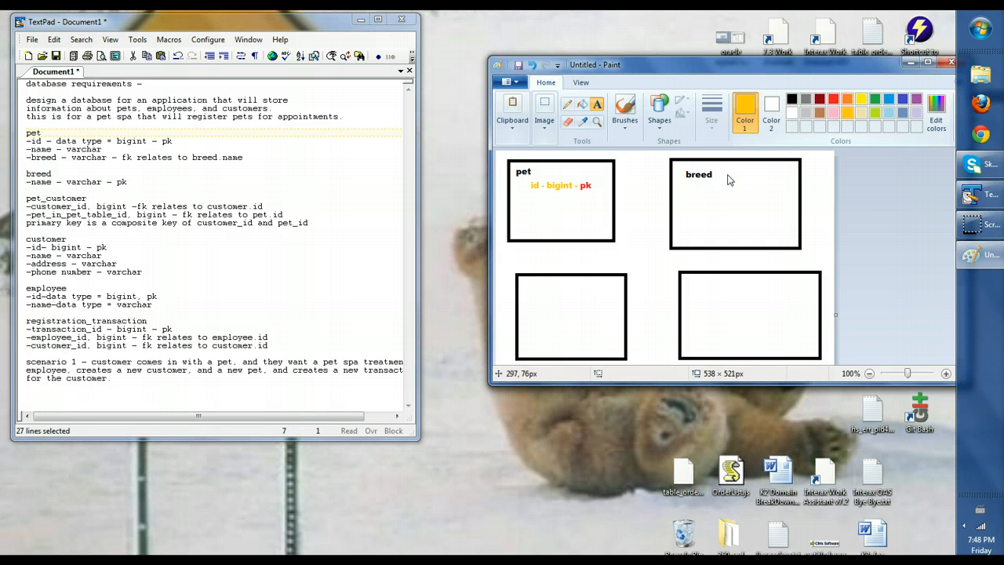
pyautogui.click(702, 185)
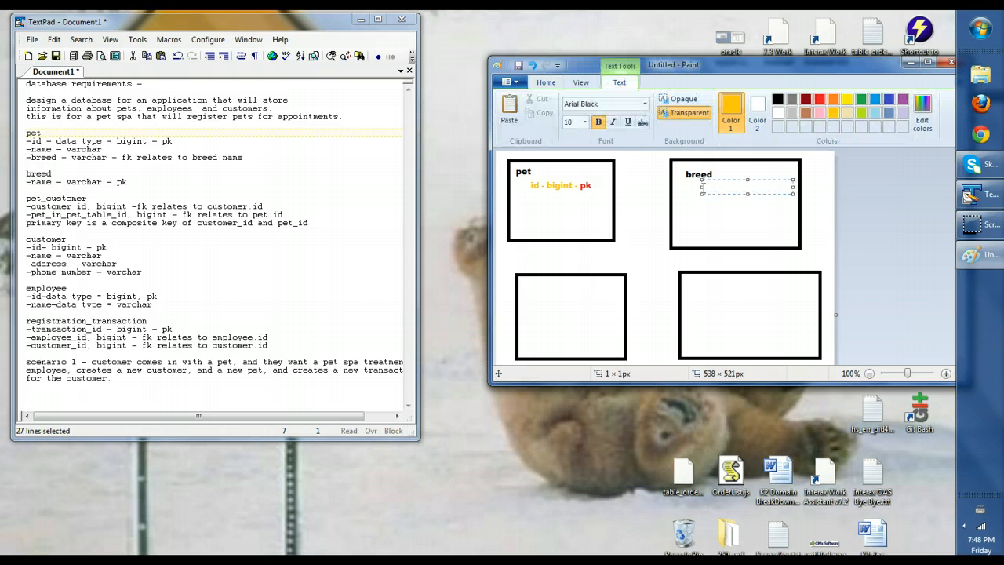
pyautogui.write('name - varchar -')
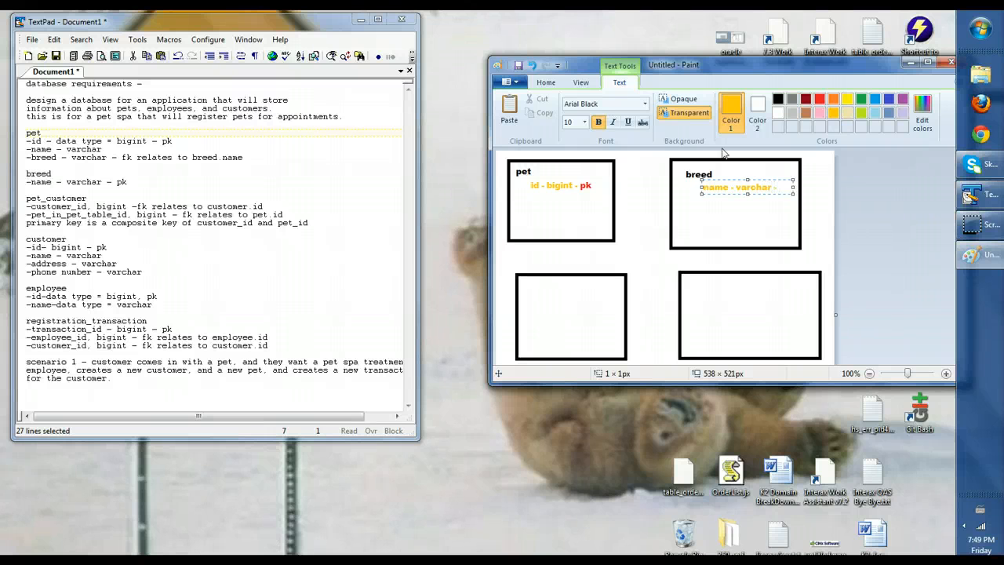
pyautogui.click(819, 99)
pyautogui.write('r - pk')
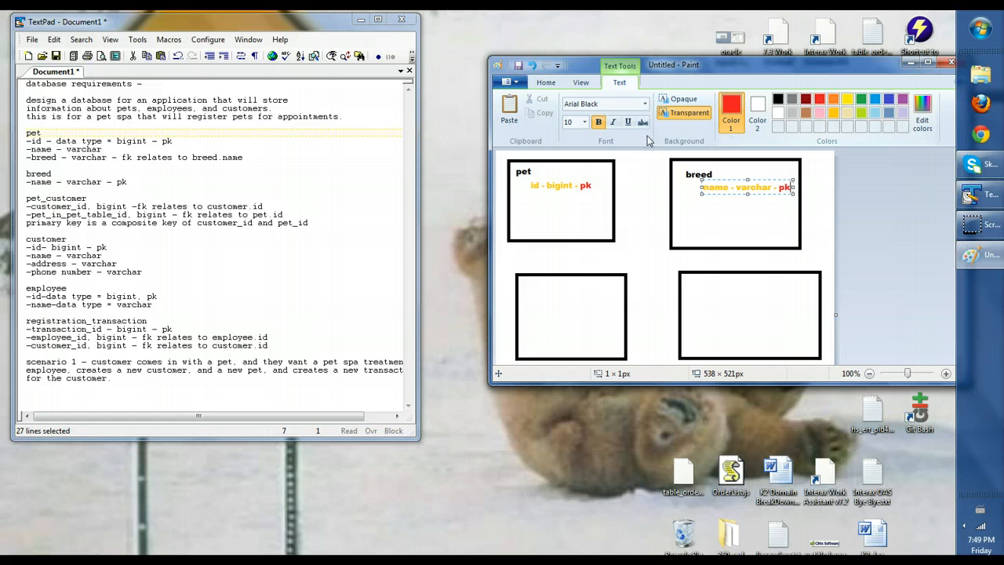
pyautogui.click(531, 200)
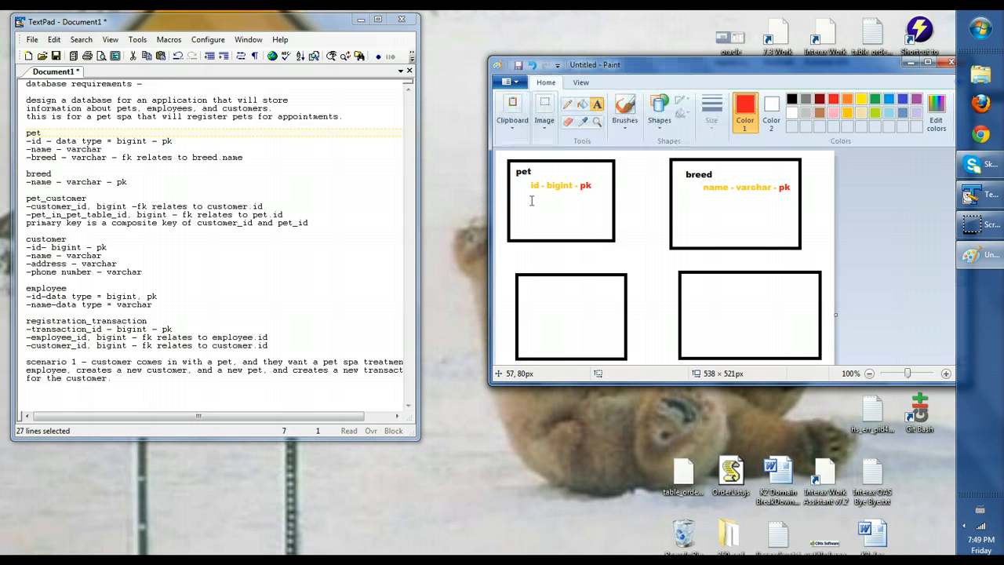
# Add a gold 'name - varchar' line under the pet box's id line
pyautogui.click(531, 195)
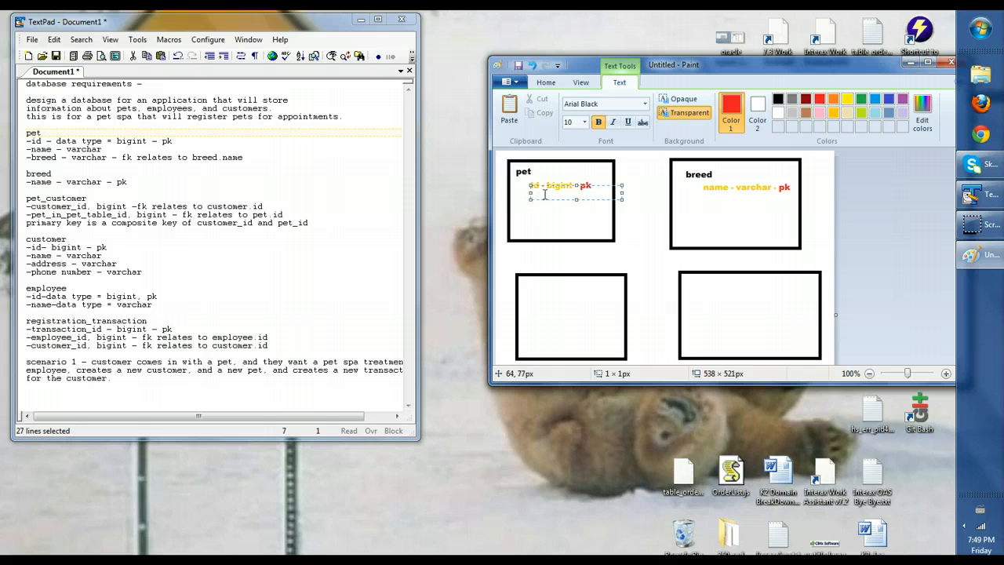
pyautogui.moveTo(562, 185); pyautogui.dragTo(562, 190)
pyautogui.write('name')
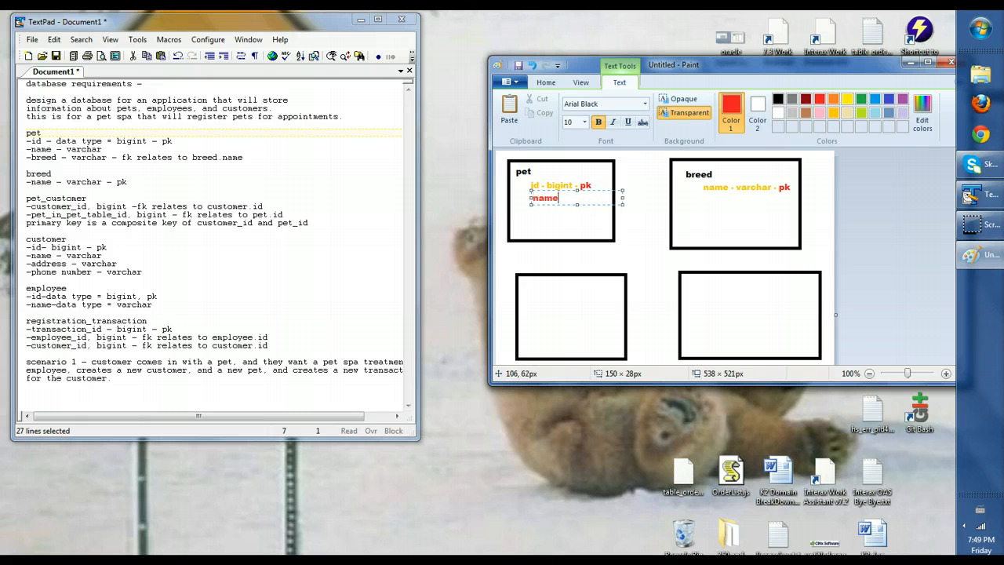
pyautogui.press('BackSpace')
pyautogui.press('BackSpace')
pyautogui.press('BackSpace')
pyautogui.click(834, 115)
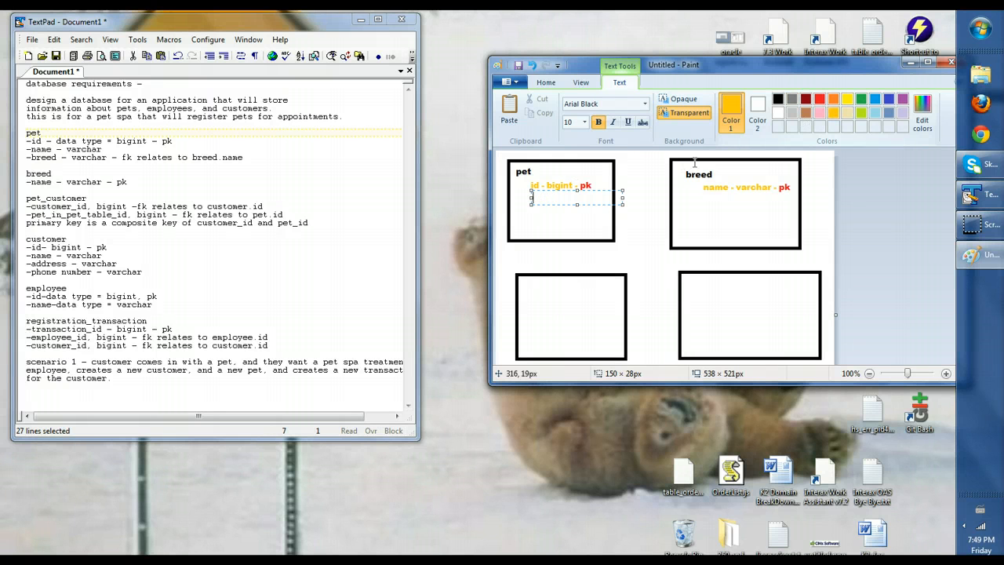
pyautogui.write('name')
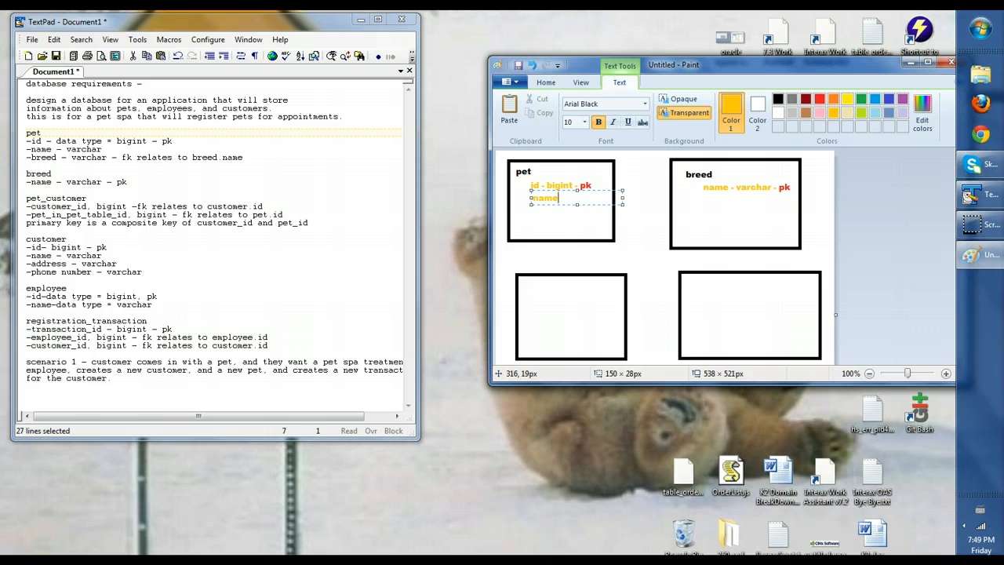
pyautogui.write(' - varhcar')
pyautogui.write('char')
pyautogui.press('Return')
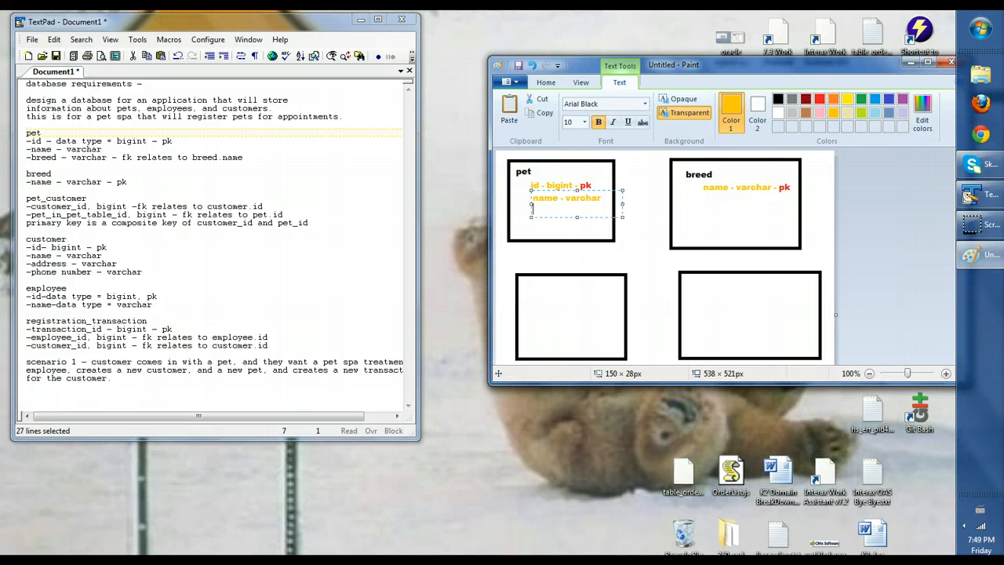
# Add 'breed - varchar - fk' below it, with fk in green
pyautogui.write('breed - varchar -')
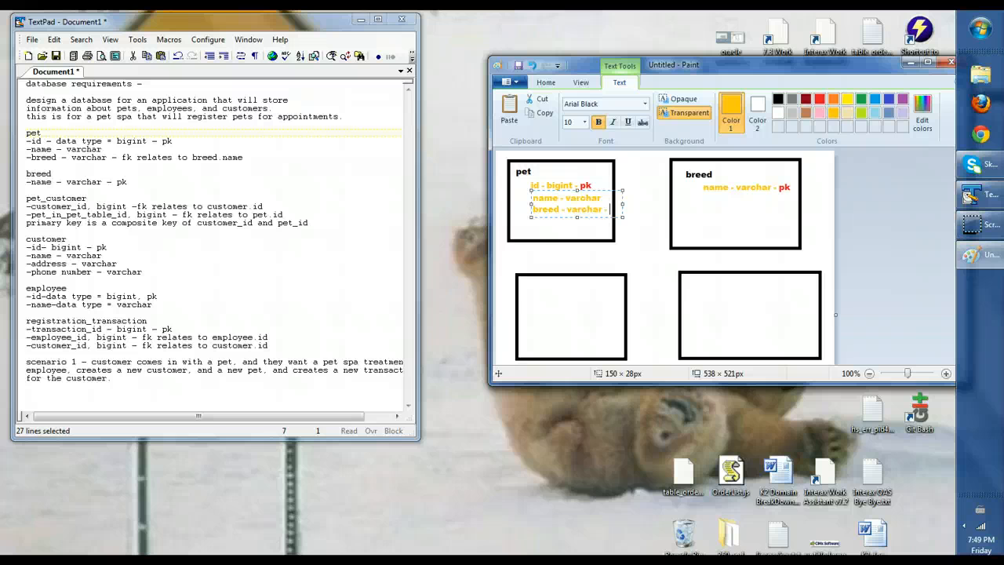
pyautogui.click(862, 99)
pyautogui.write('- pk')
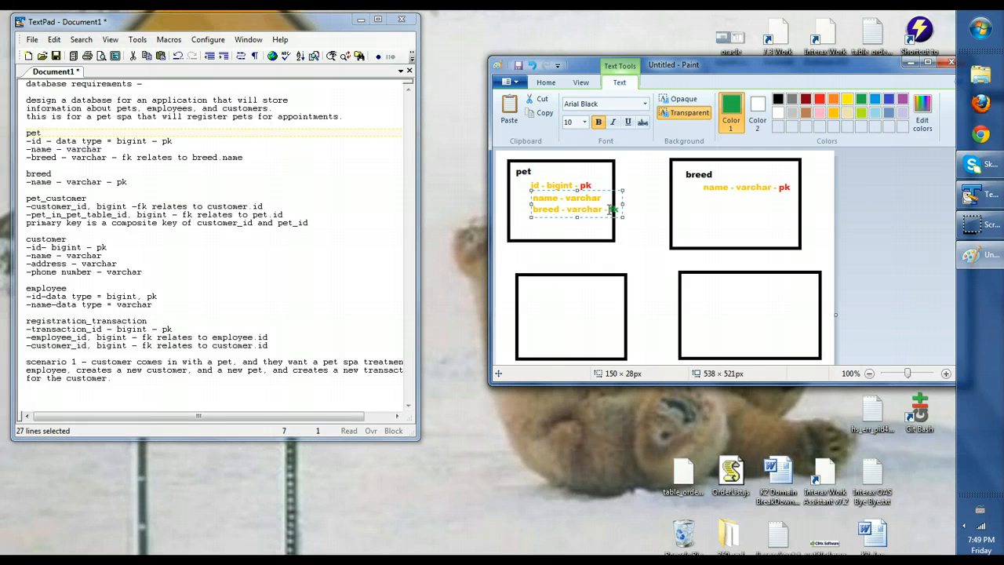
pyautogui.press('BackSpace')
pyautogui.press('BackSpace')
pyautogui.write('fk')
pyautogui.click(629, 180)
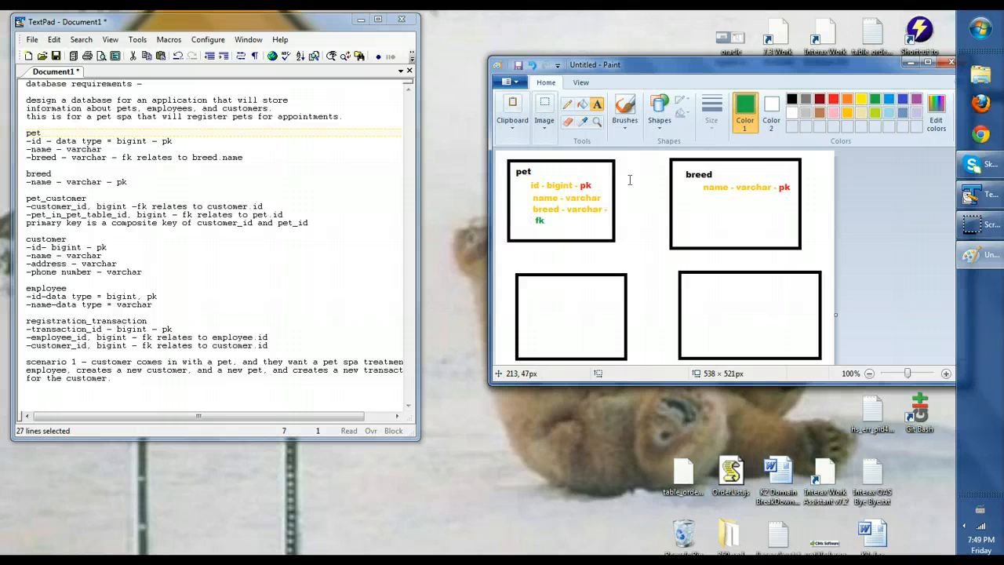
# Draw a green arrow from the pet box to the breed box
pyautogui.click(663, 128)
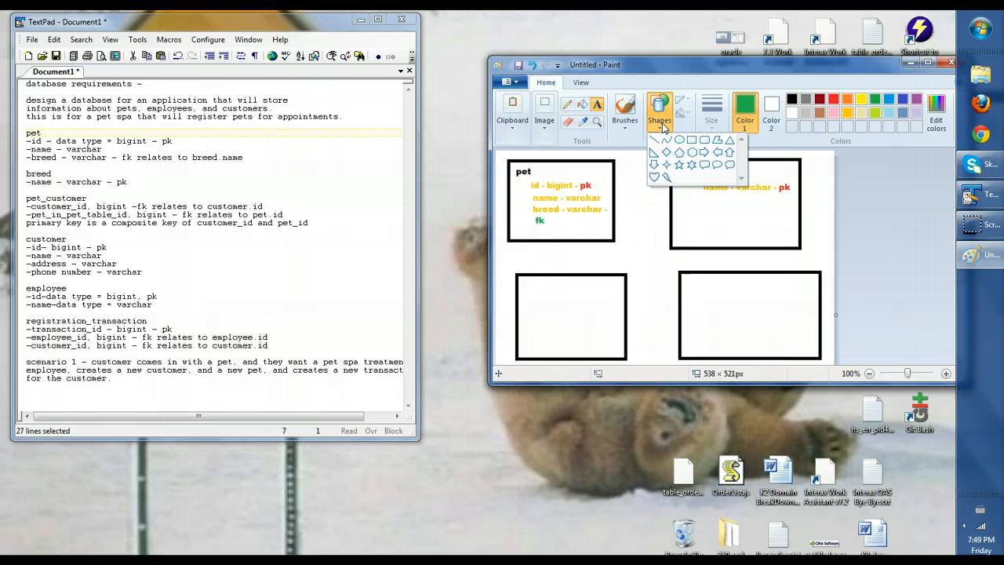
pyautogui.click(704, 152)
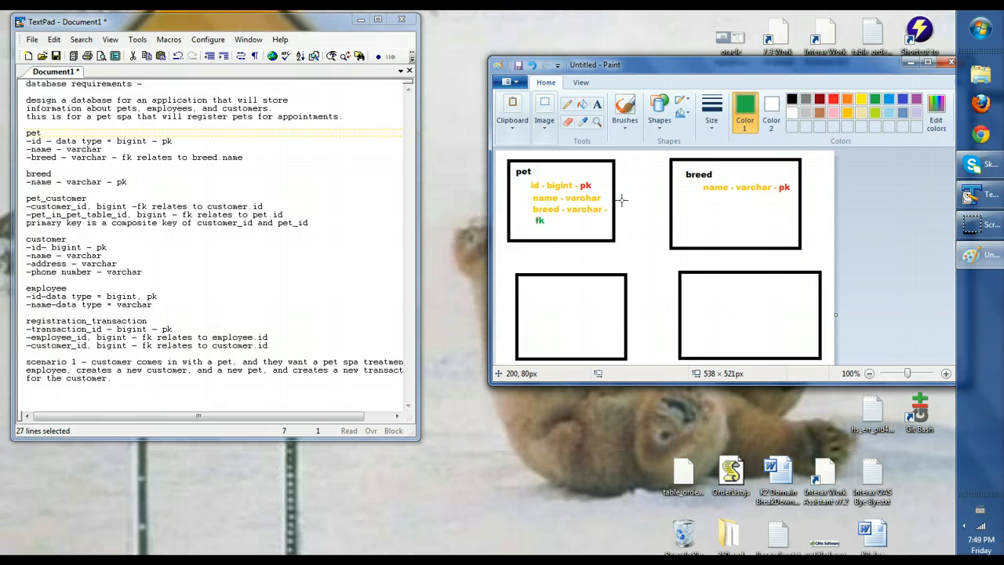
pyautogui.moveTo(617, 194); pyautogui.dragTo(668, 195)
pyautogui.hotkey('ctrl', 'z')
pyautogui.moveTo(617, 192); pyautogui.dragTo(669, 214)
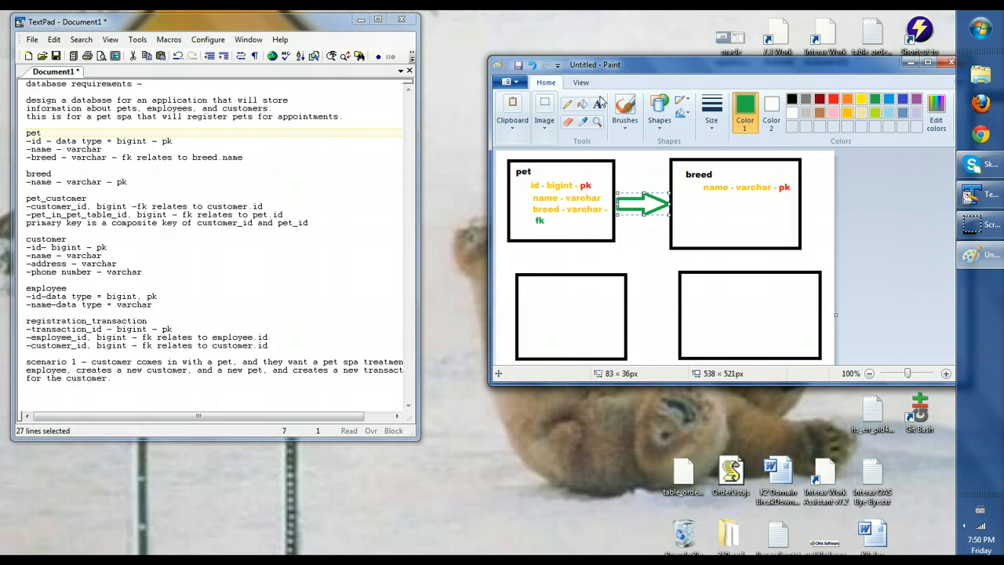
# Label the arrow 'pet.breed breed.name' in green above it
pyautogui.click(595, 105)
pyautogui.click(620, 170)
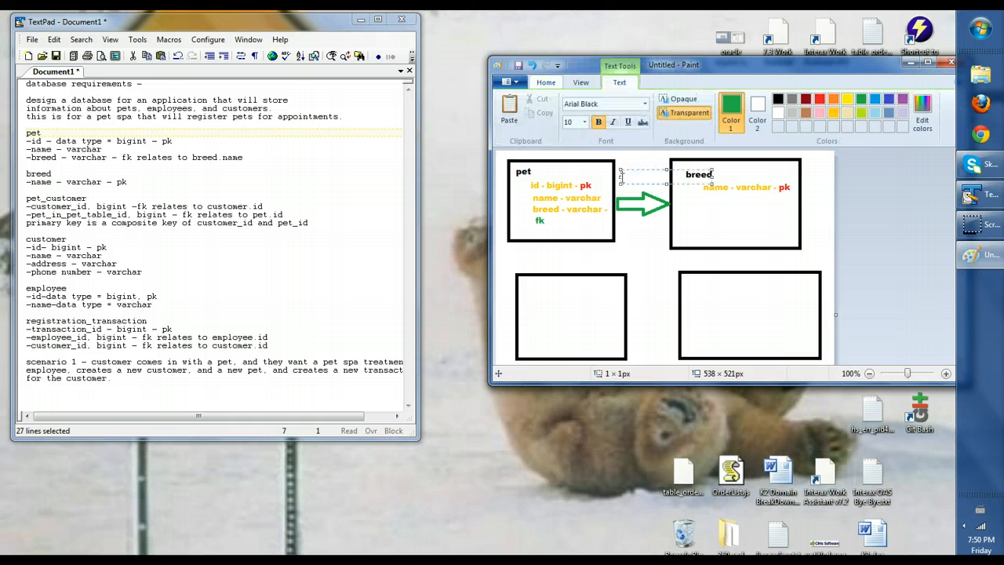
pyautogui.write('p')
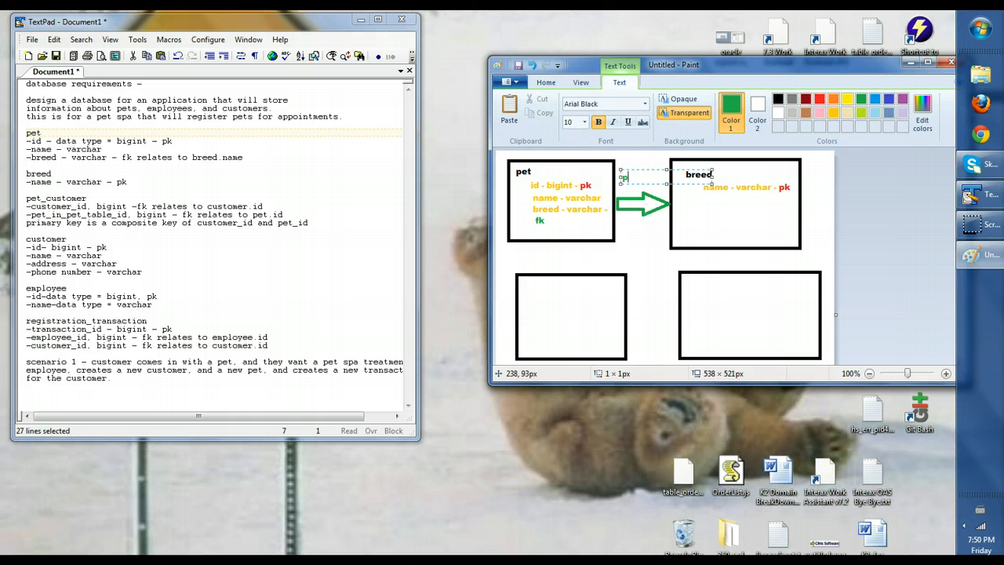
pyautogui.write('et.breed breed.name')
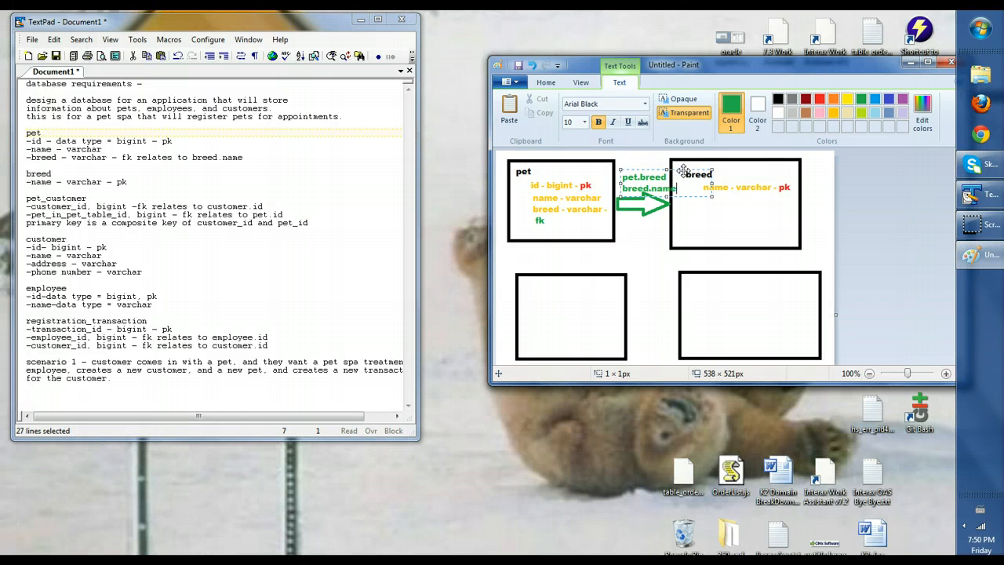
pyautogui.moveTo(684, 171); pyautogui.dragTo(679, 165)
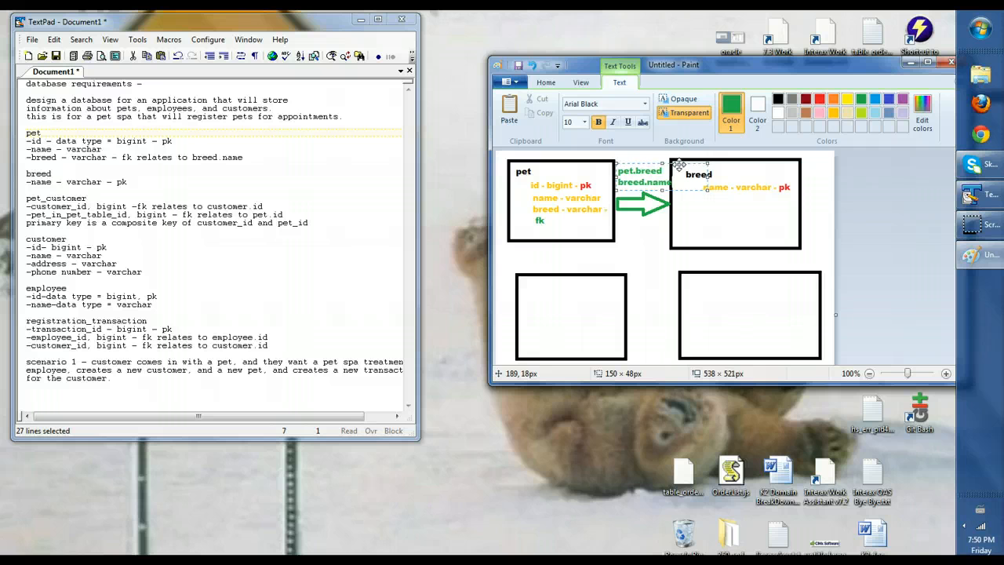
pyautogui.click(752, 160)
pyautogui.click(752, 160)
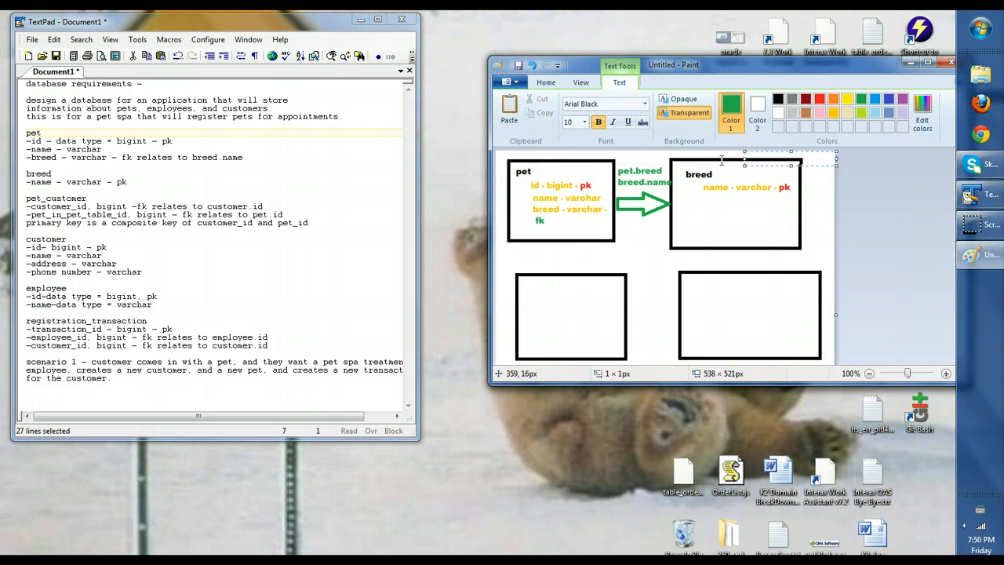
pyautogui.click(715, 167)
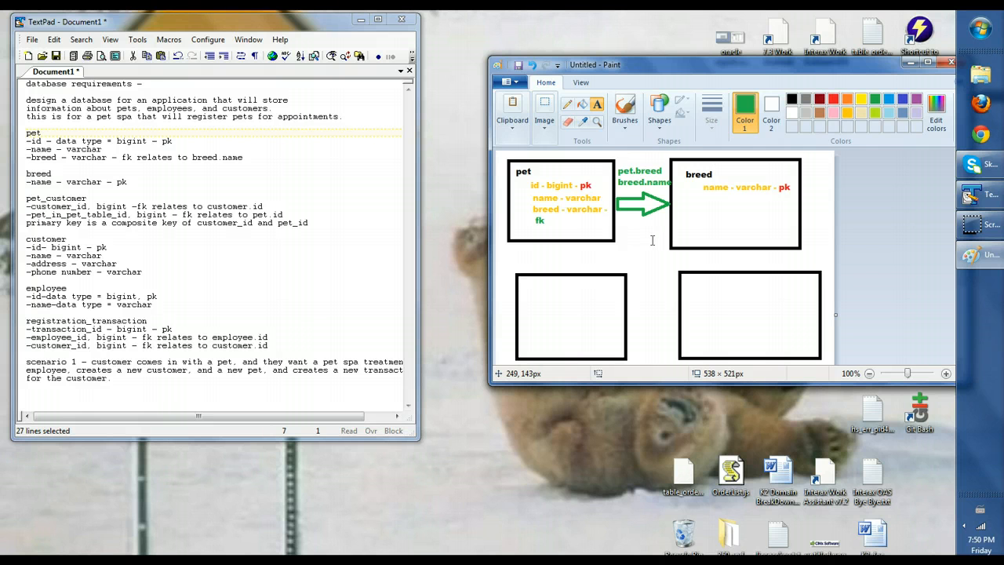